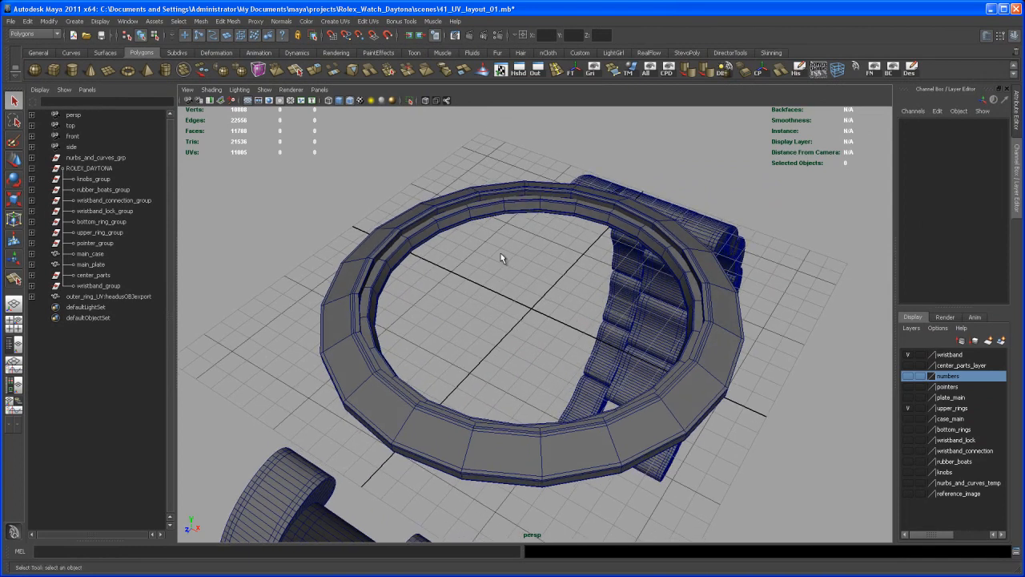
Step: Export the inner ring as an OBJ file named inner_ring into the project's data folder
click(504, 206)
alt+drag(507, 211, 458, 251)
click(11, 21)
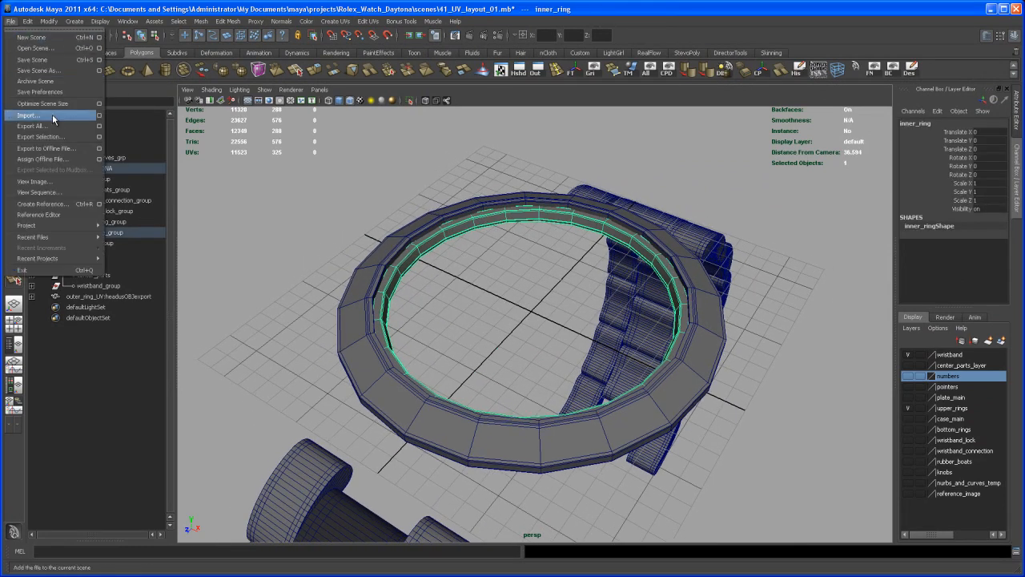
click(69, 136)
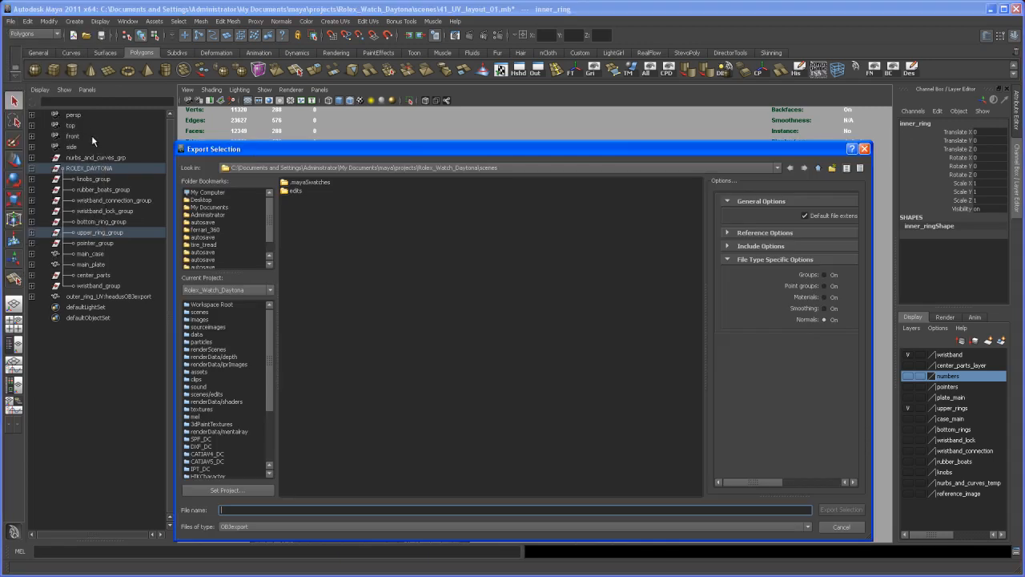
click(201, 334)
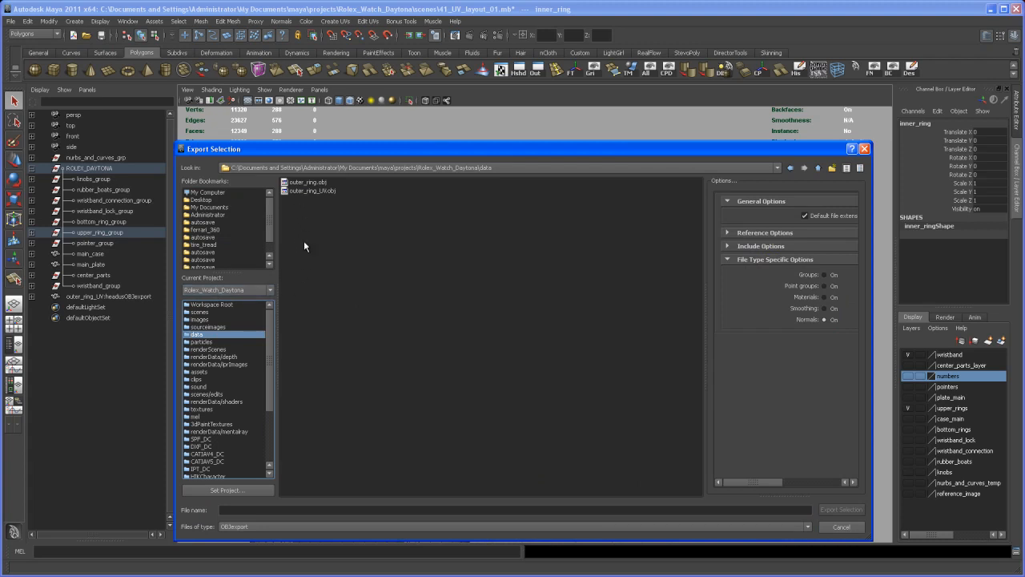
click(290, 506)
text(inner_ring)
key(Return)
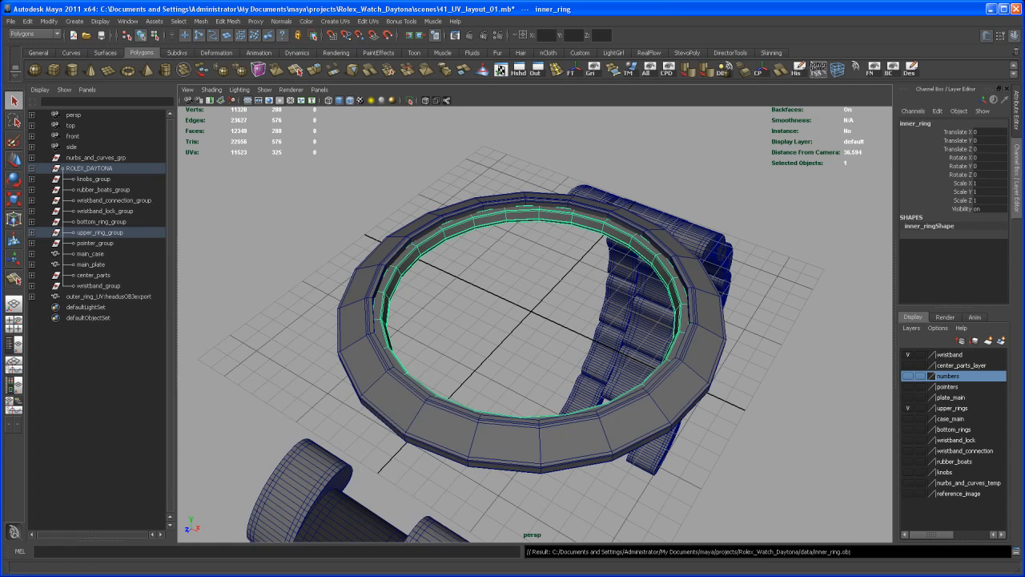
Step: Launch headus UVLayout v2 Professional to unwrap the exported ring
key(super)
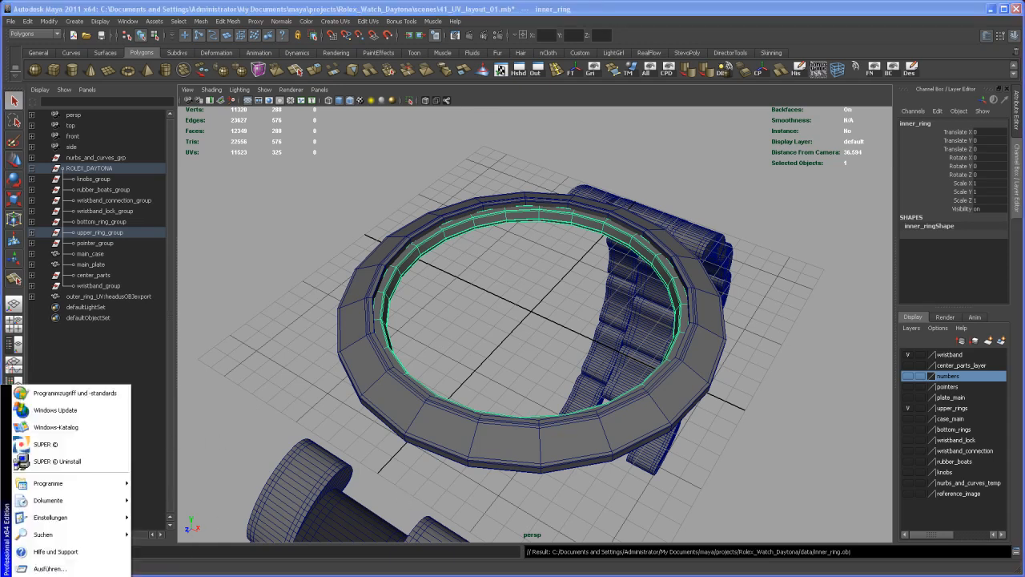
mouse_move(103, 480)
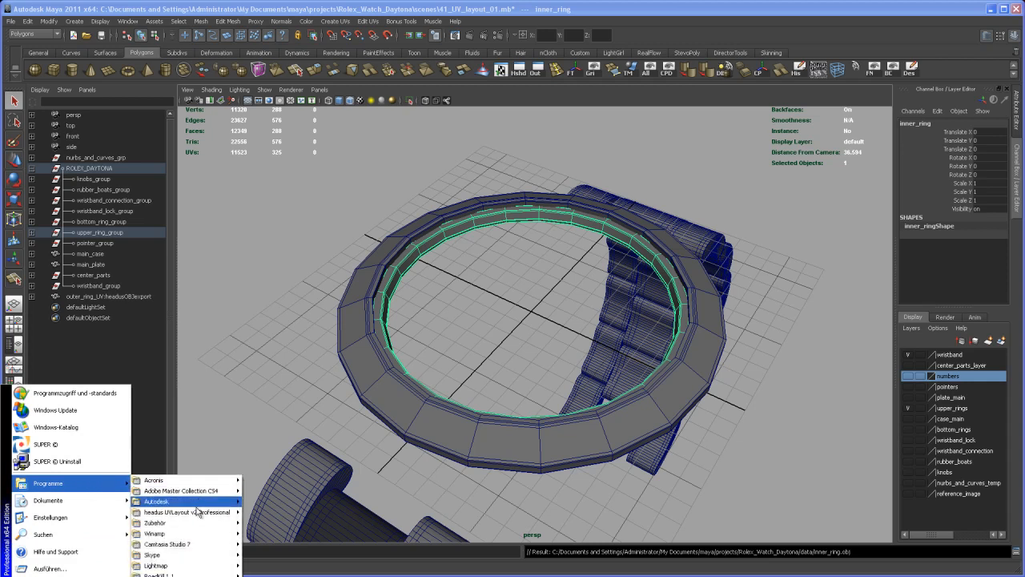
mouse_move(206, 514)
click(269, 515)
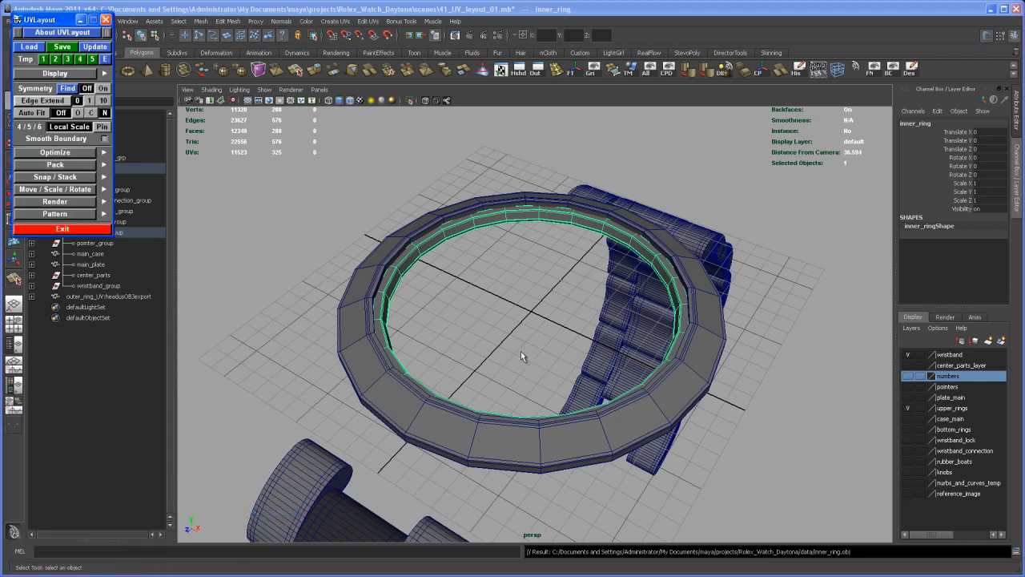
Step: Reveal the display settings and browse the load dialog to the Rolex_Watch_Daytona project folder under maya/projects
click(51, 73)
click(34, 48)
scroll(180, 99, down, 5)
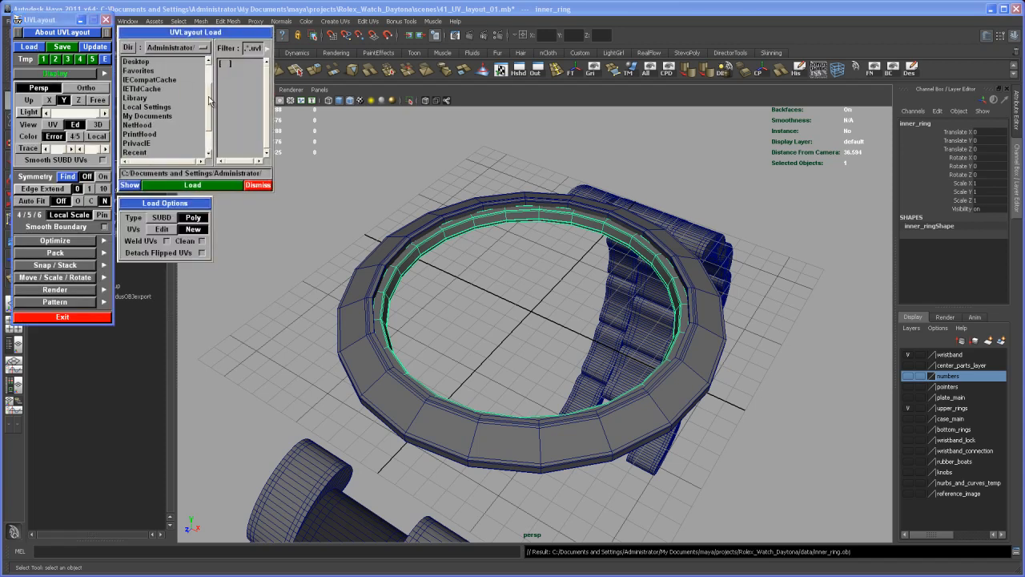
double_click(164, 107)
scroll(315, 88, down, 5)
double_click(153, 98)
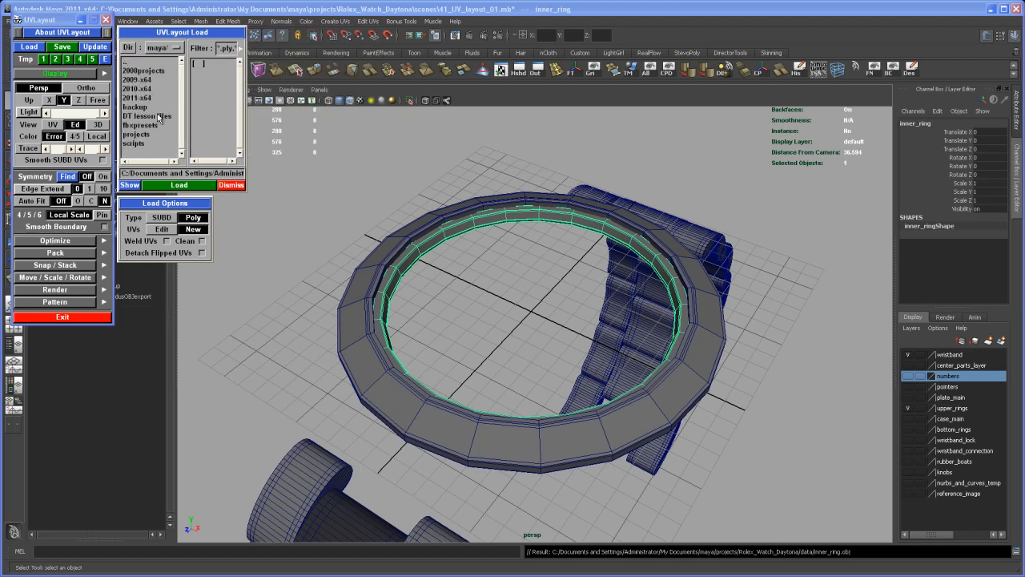
double_click(136, 133)
scroll(237, 115, down, 5)
drag(237, 114, 236, 133)
double_click(172, 106)
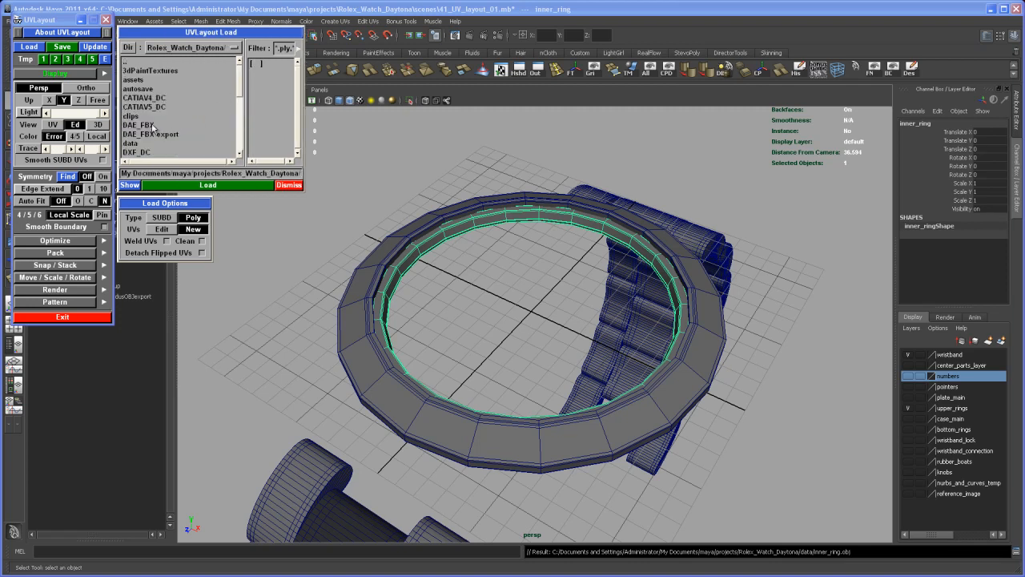
Step: Load inner_ring.obj from the data folder as a Poly model with new UVs, and enlarge the model window
click(133, 143)
double_click(136, 143)
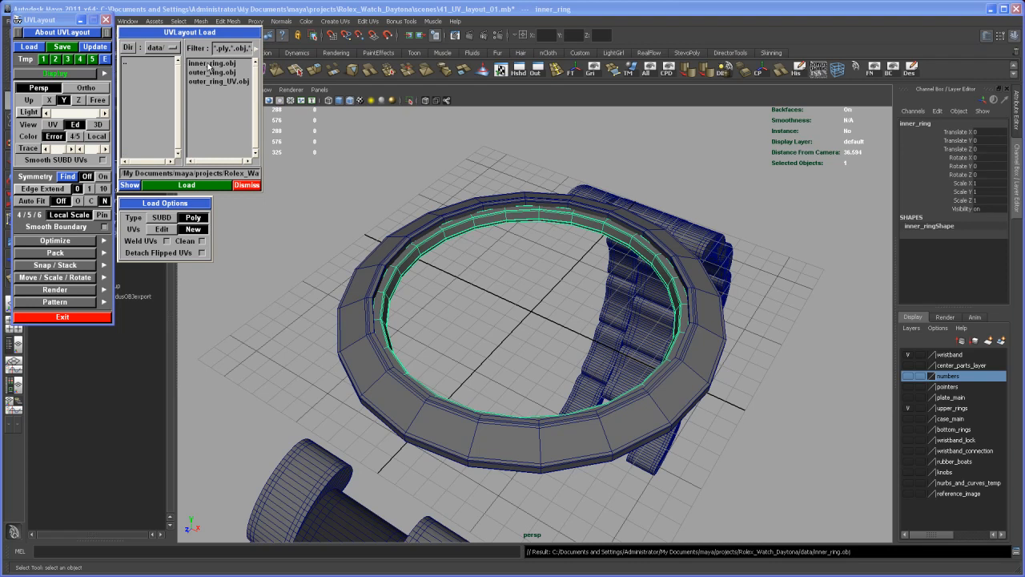
click(214, 64)
double_click(215, 68)
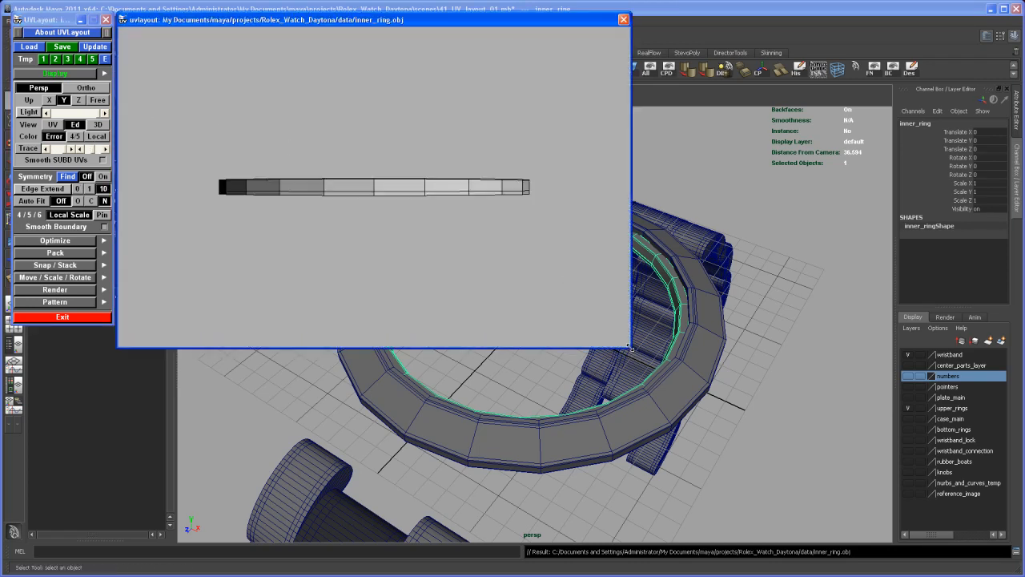
drag(629, 347, 957, 567)
Step: Mark the upper edge loop on the ring's inner side for cutting
drag(524, 349, 485, 350)
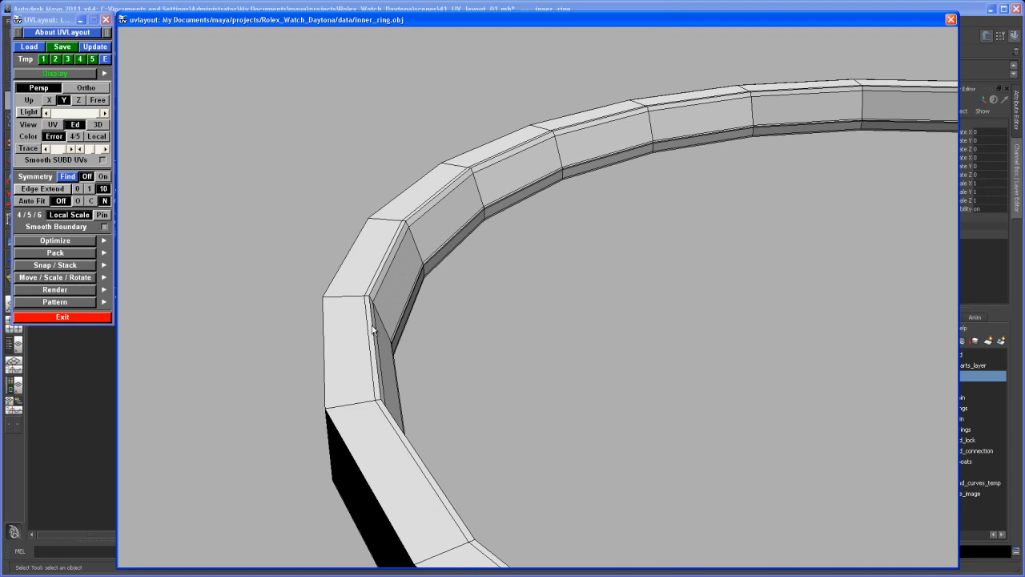
drag(384, 344, 362, 312)
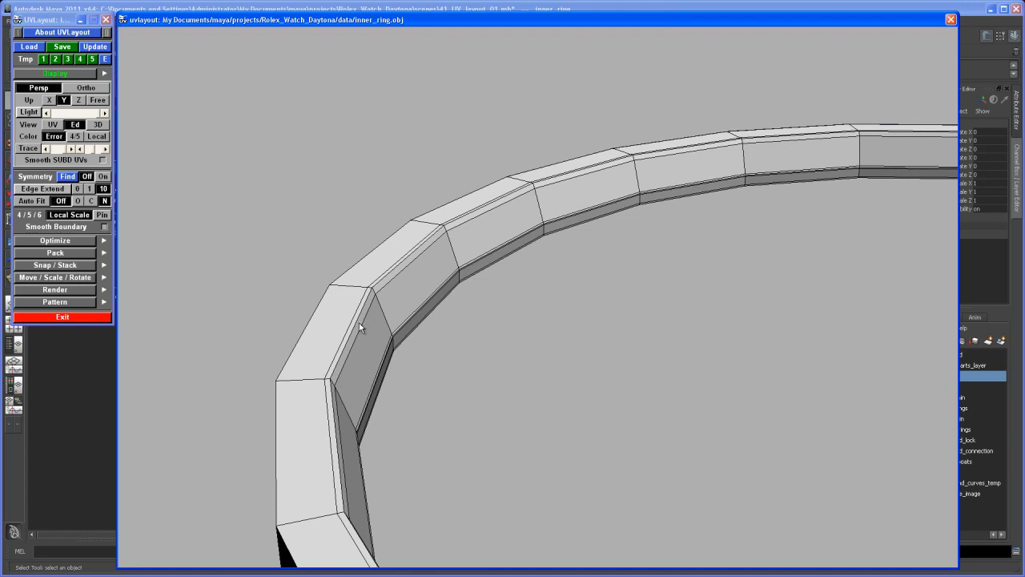
key(c)
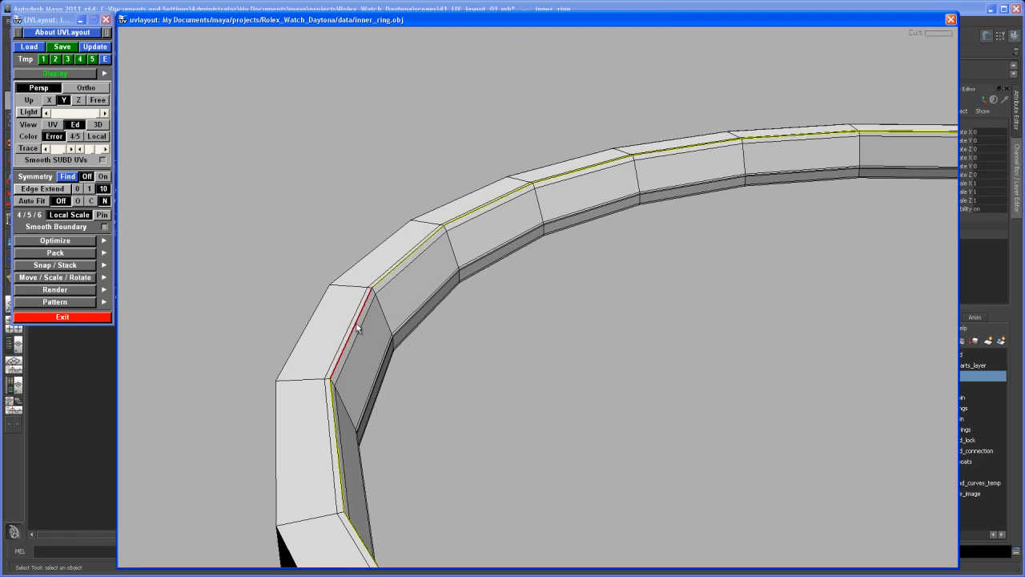
Step: Mark the edge loop along the lower border of the ring's inner wall for cutting
right_drag(561, 339, 509, 230)
middle_drag(572, 303, 536, 303)
drag(535, 303, 576, 316)
middle_drag(577, 316, 524, 323)
right_drag(525, 322, 536, 362)
drag(536, 361, 497, 343)
middle_drag(496, 343, 511, 389)
right_drag(511, 389, 647, 471)
drag(522, 372, 518, 369)
right_drag(518, 369, 543, 434)
mouse_move(558, 470)
middle_down()
mouse_move(565, 428)
mouse_move(671, 484)
middle_up()
right_drag(671, 485, 680, 507)
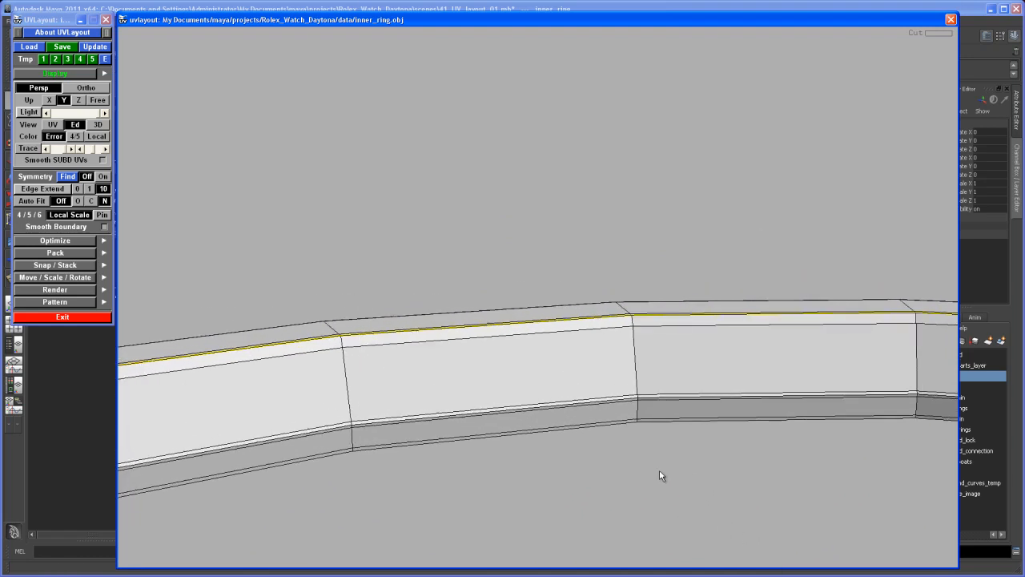
middle_drag(680, 507, 648, 433)
right_drag(649, 434, 784, 563)
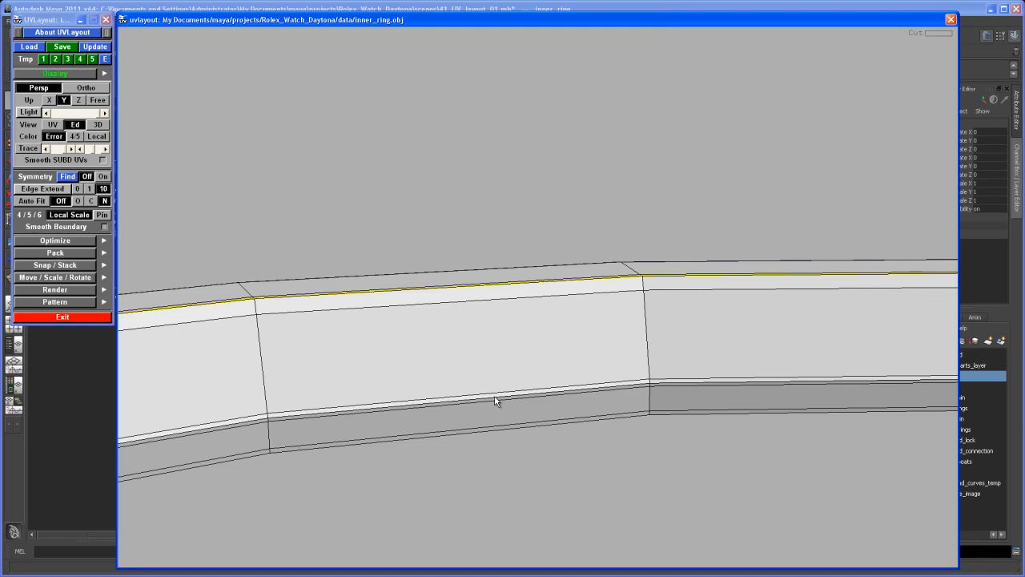
key(c)
Step: Extend the cut marking along the unmarked section of the ring's upper inner edge loop
right_drag(505, 377, 408, 336)
right_drag(707, 440, 541, 372)
drag(540, 372, 555, 376)
middle_drag(555, 376, 500, 414)
right_drag(500, 414, 598, 430)
middle_drag(598, 430, 609, 374)
drag(609, 375, 647, 437)
right_drag(647, 437, 715, 524)
drag(715, 524, 589, 438)
drag(579, 382, 570, 318)
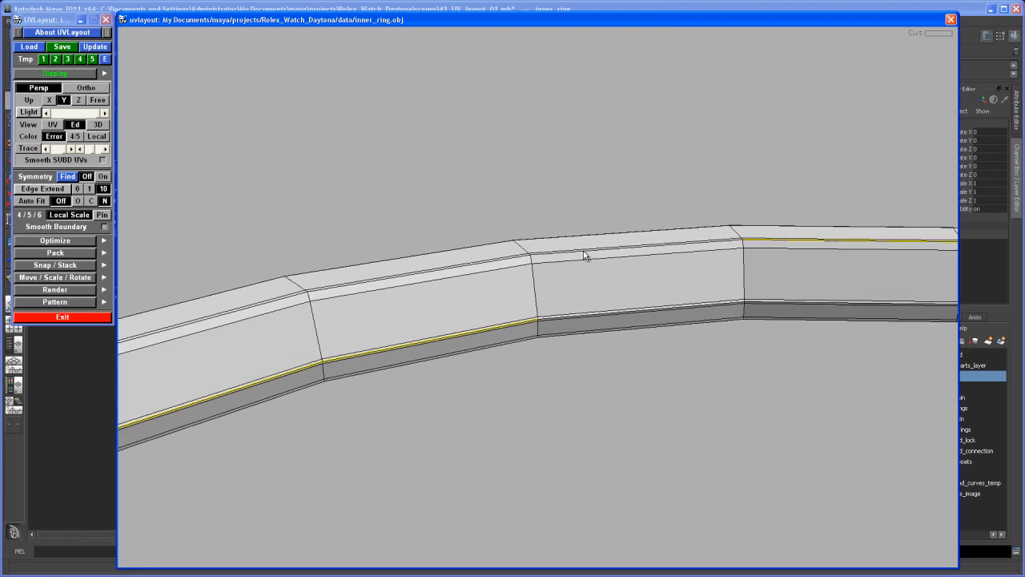
key(c)
drag(554, 267, 795, 461)
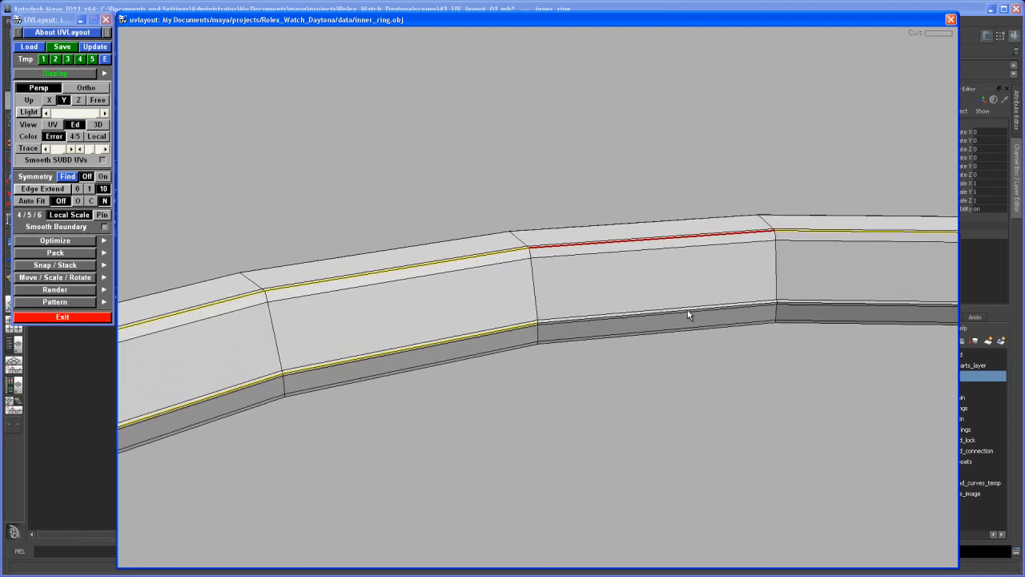
Step: Complete the cut marking of the lower inner edge loop, clearing its marks and marking the loop again
key(c)
drag(812, 350, 750, 532)
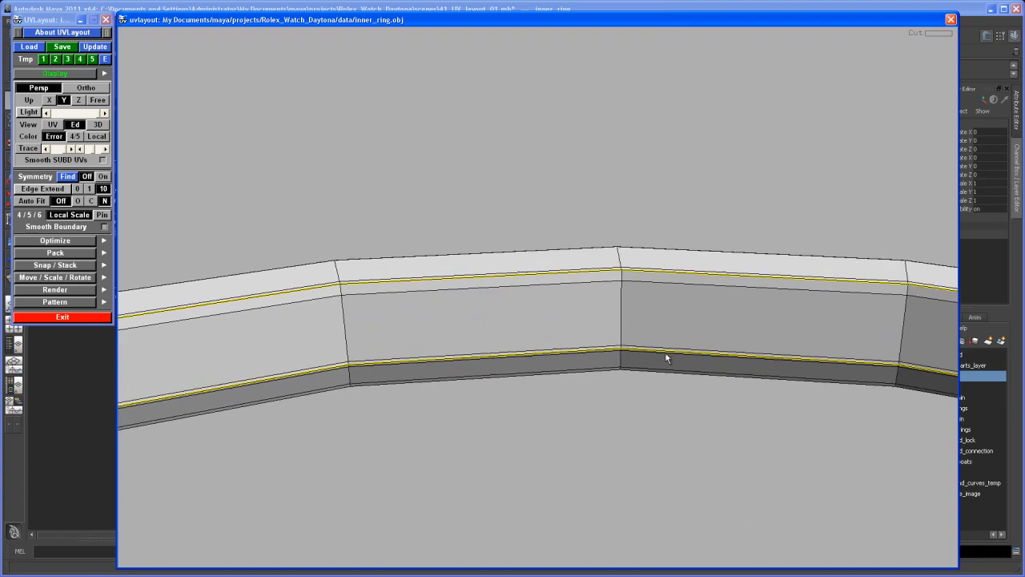
key(w)
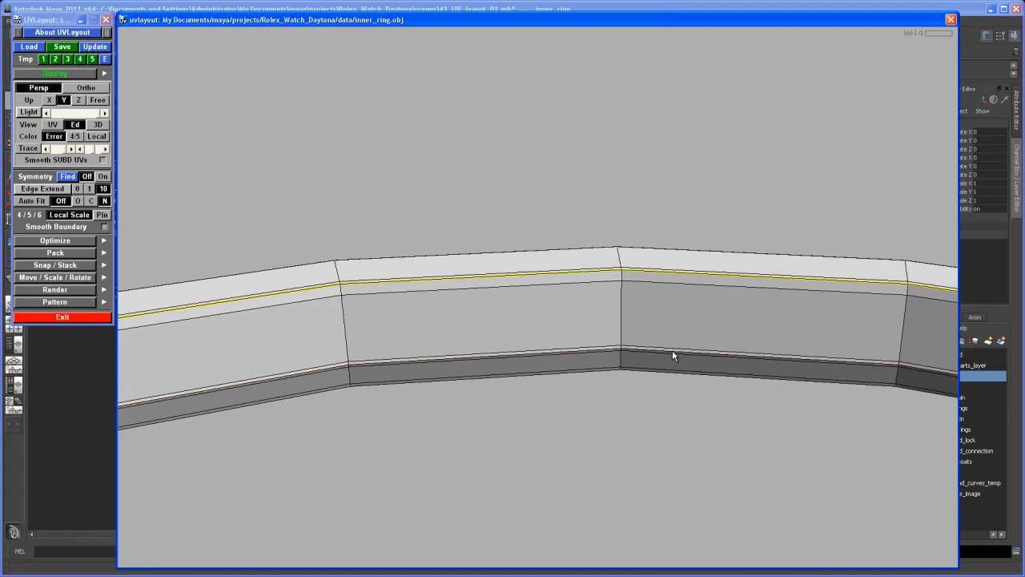
key(c)
Step: Detach the ring into separate shells along the marked upper and lower edge loops
right_drag(733, 428, 385, 300)
drag(512, 320, 730, 260)
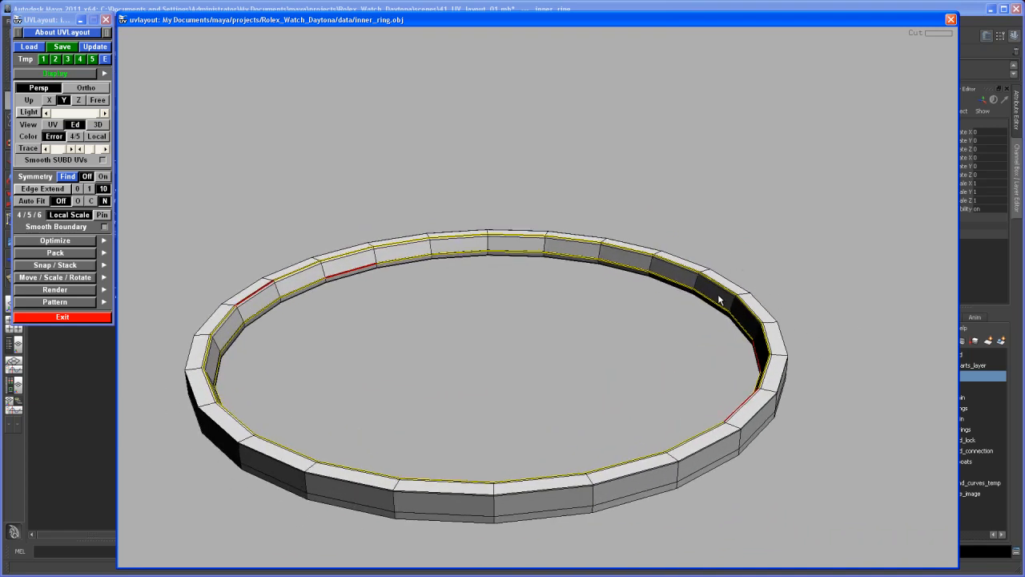
key(Return)
drag(681, 328, 651, 256)
drag(629, 378, 602, 391)
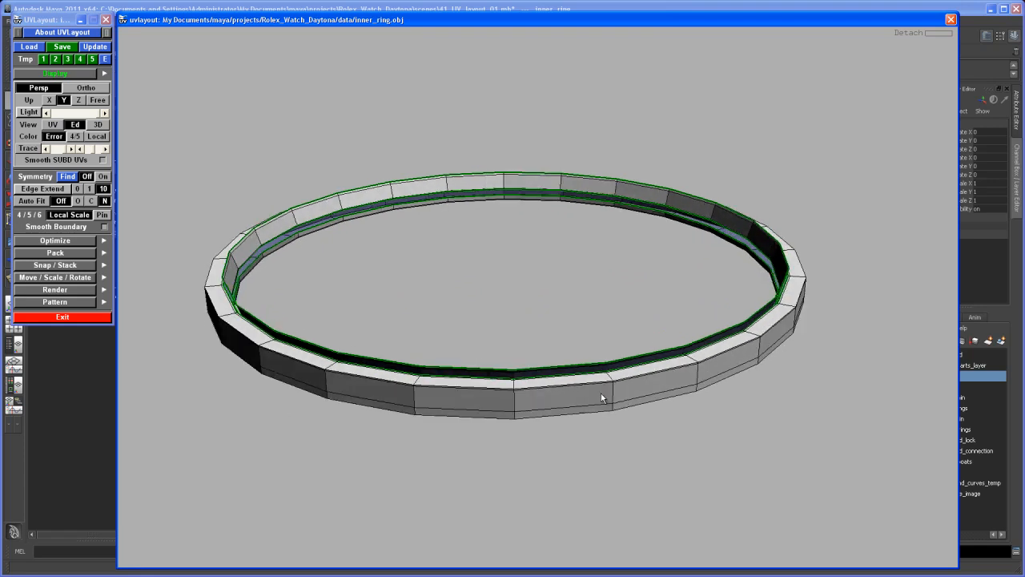
Step: Drop the ring's large outer shell into UV space
middle_drag(592, 402, 604, 372)
right_drag(591, 374, 622, 415)
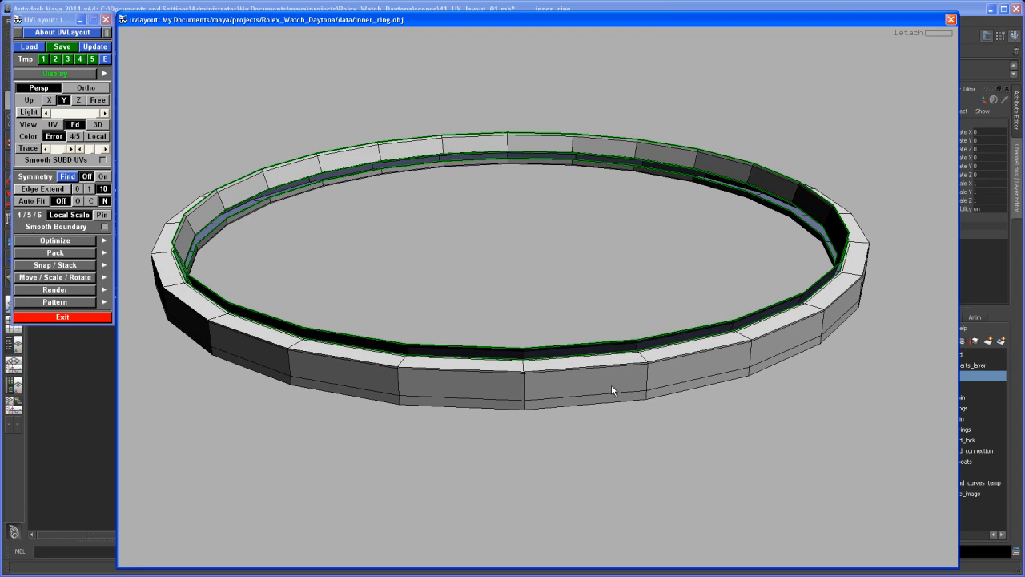
drag(615, 409, 607, 421)
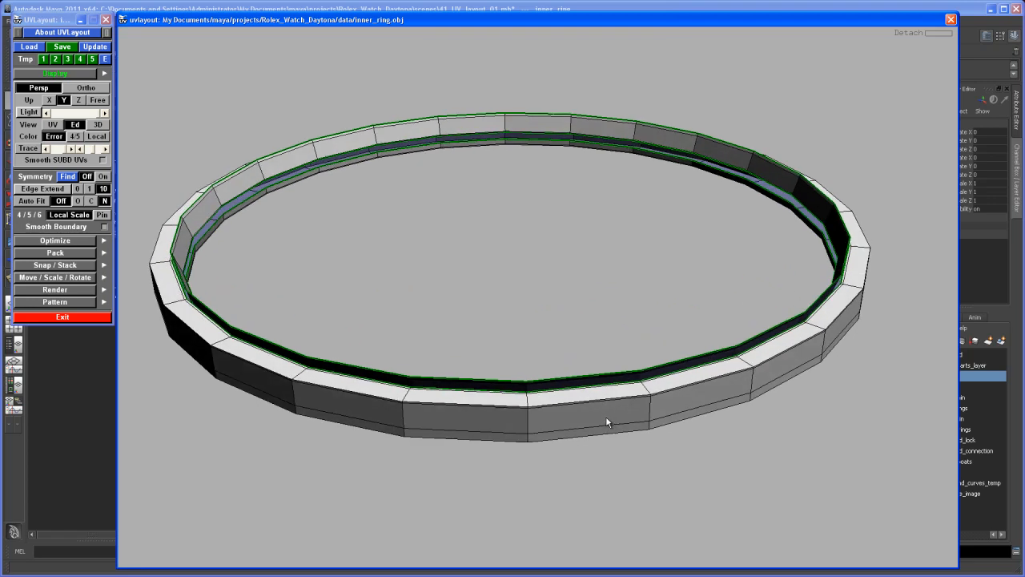
key(d)
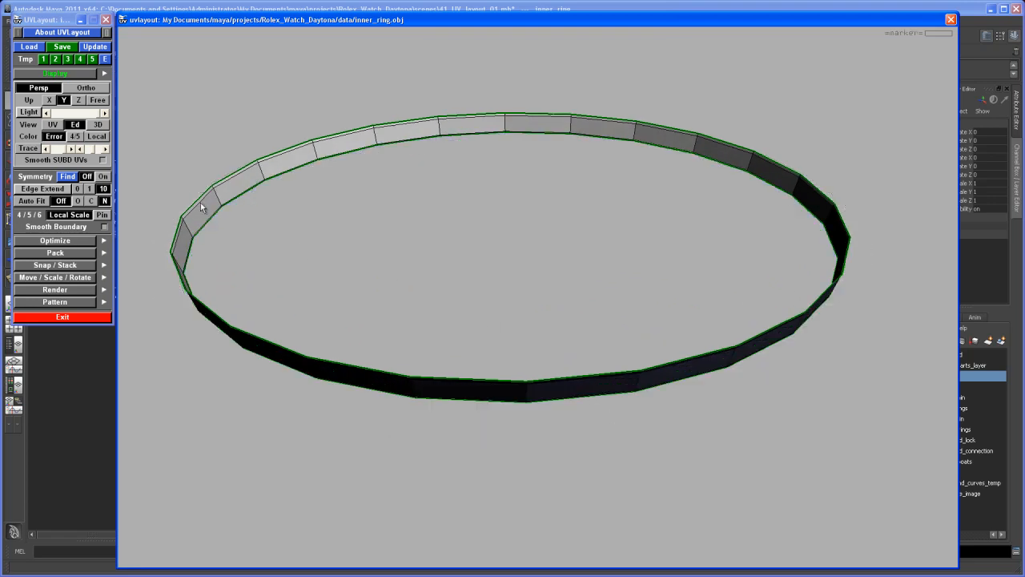
Step: Switch to the UV view and turn on Auto Fit for the dropped shell
click(53, 125)
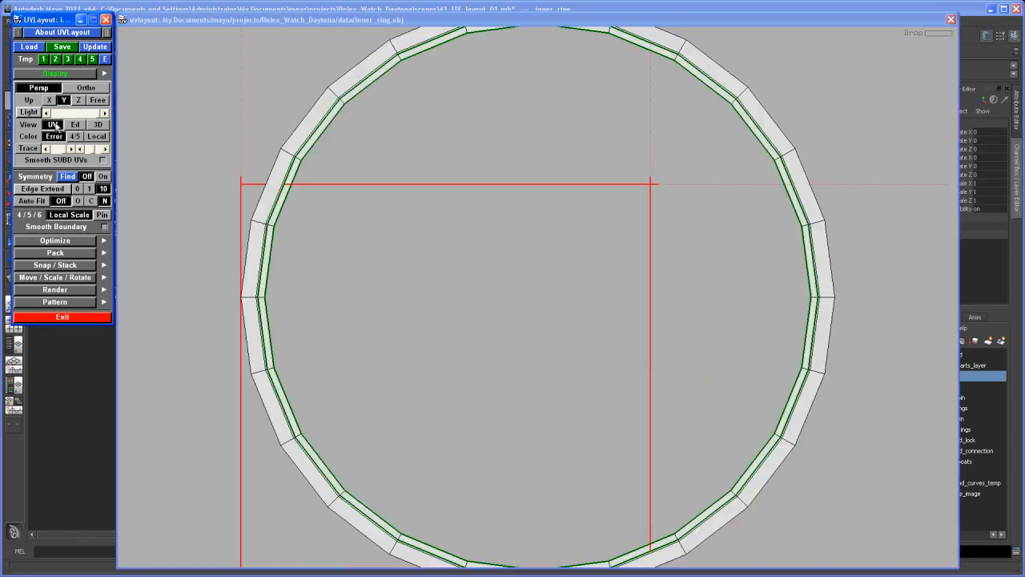
right_drag(676, 343, 532, 300)
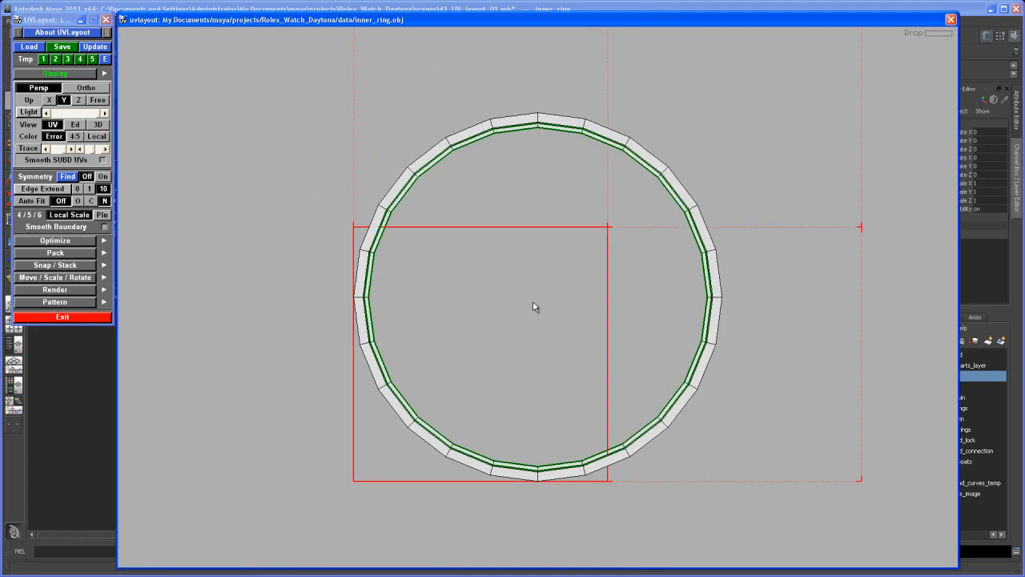
click(35, 201)
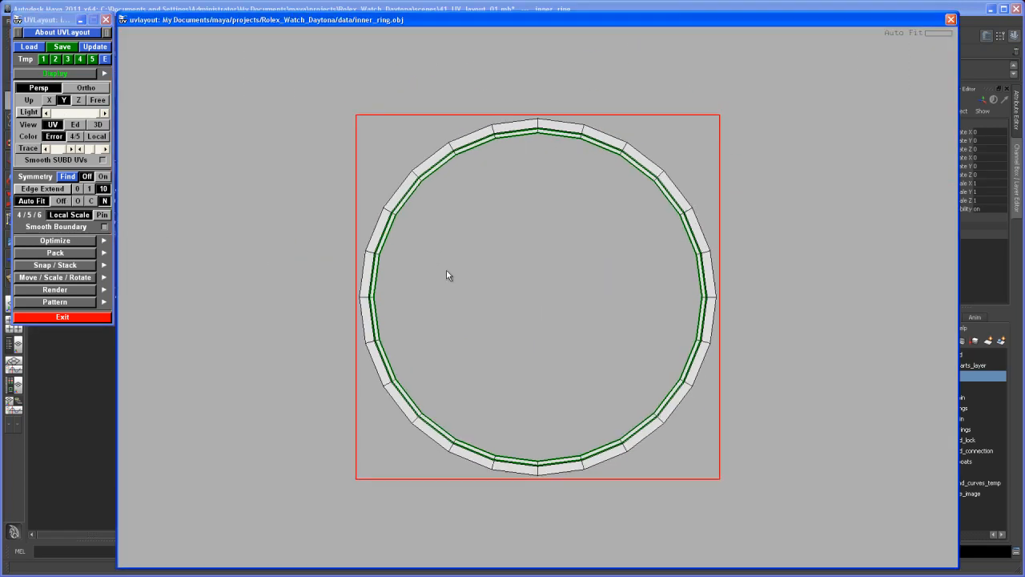
right_drag(557, 277, 552, 282)
middle_drag(552, 283, 545, 284)
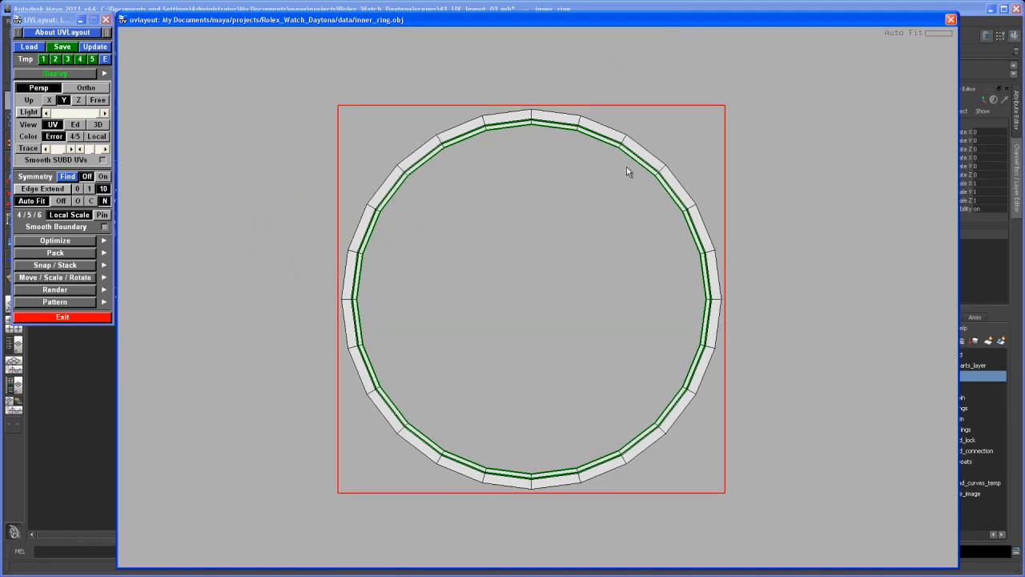
Step: Flatten the outer shell's UVs, releasing the inner boundary and stopping once the shell is an even ring
key(f)
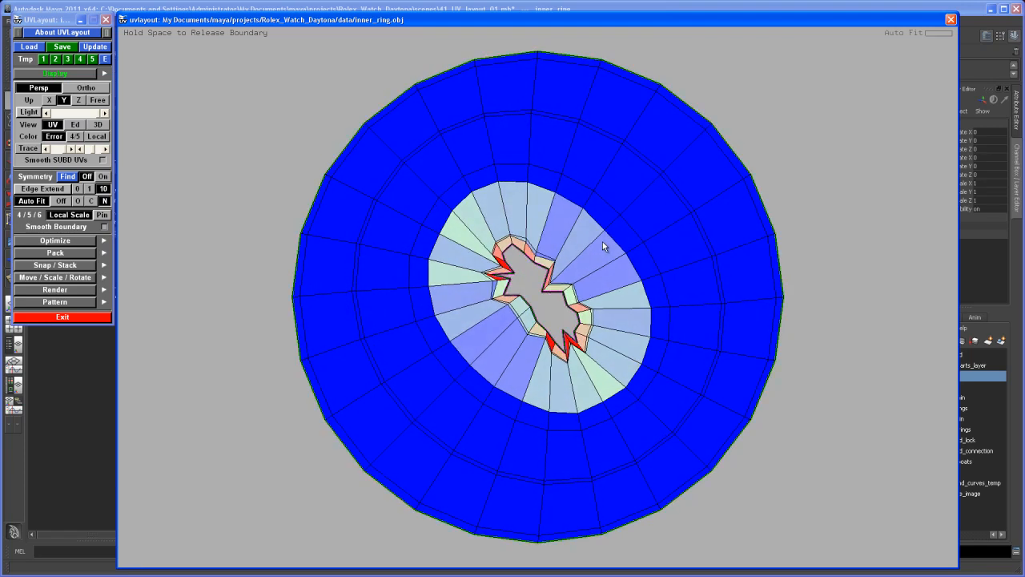
key(space)
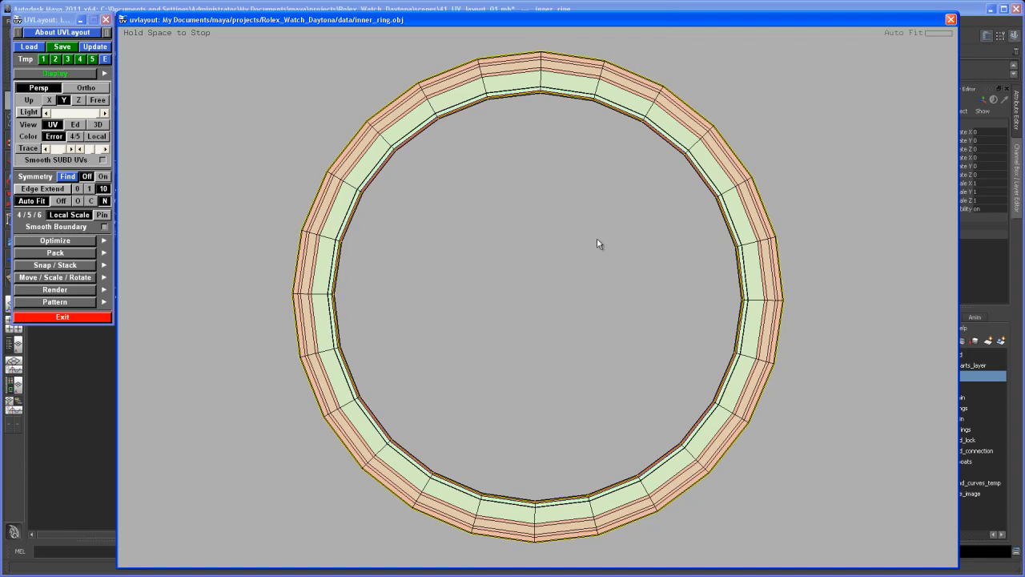
key(space)
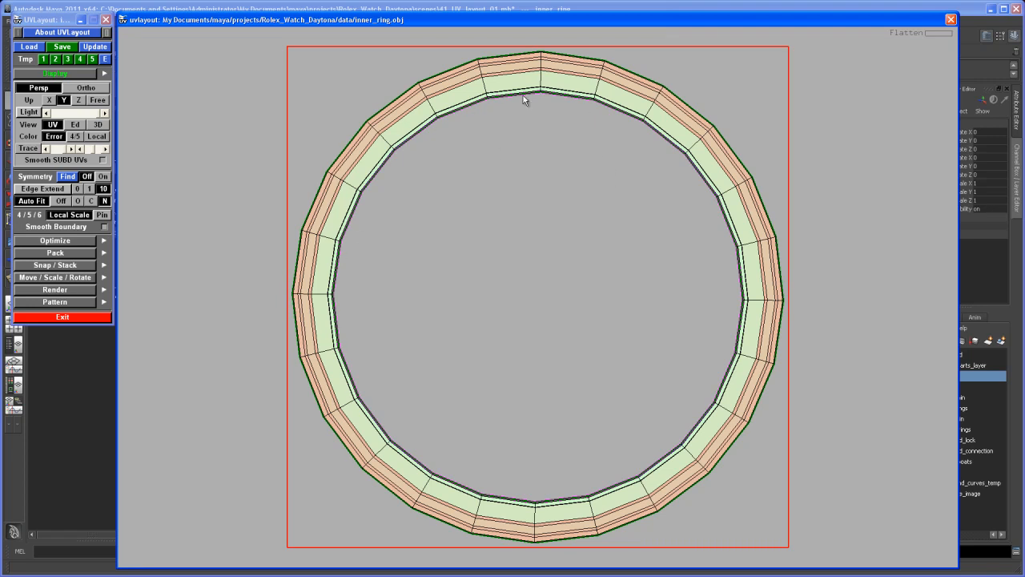
Step: Switch to the Ed view and split the ring's remaining narrow band along one of its cross edges
click(74, 125)
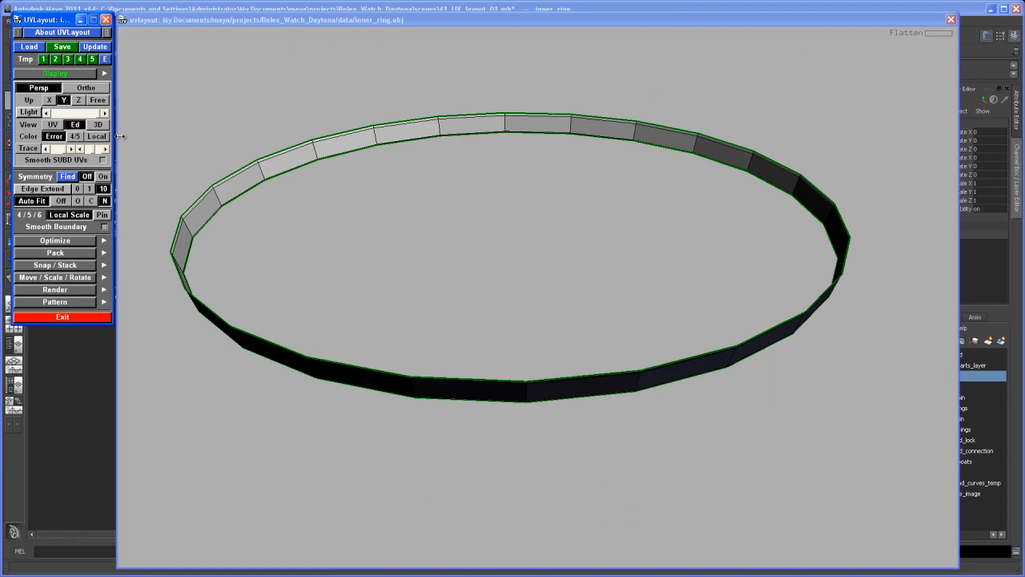
drag(612, 241, 613, 295)
right_drag(614, 294, 552, 272)
drag(552, 272, 575, 301)
right_drag(575, 301, 754, 547)
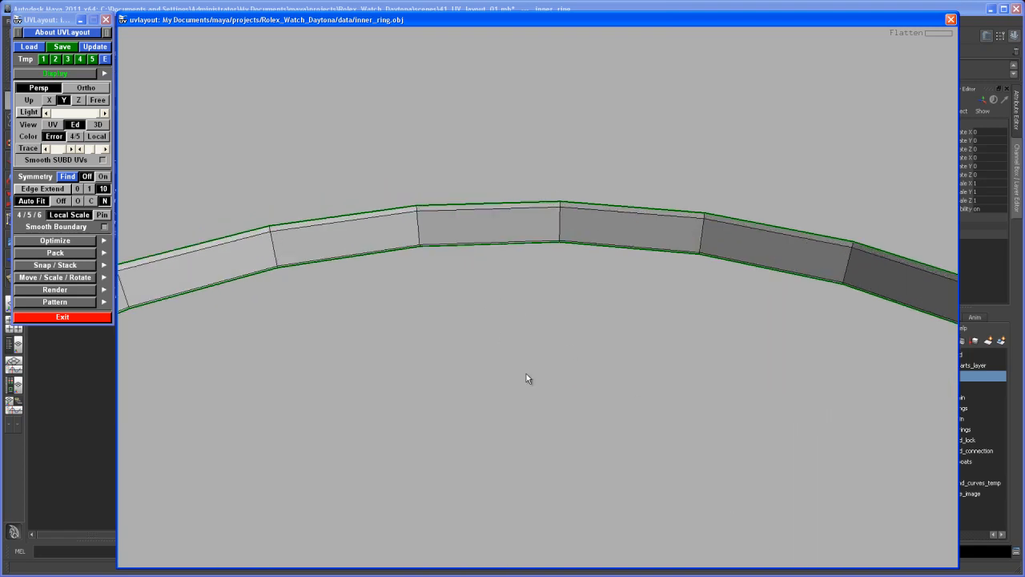
middle_drag(501, 341, 563, 406)
right_drag(563, 405, 515, 375)
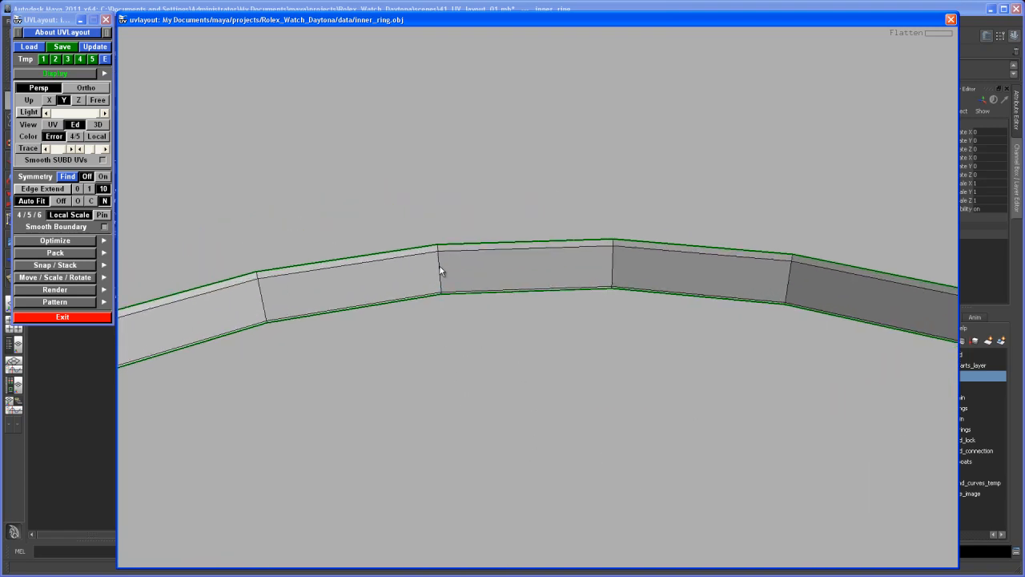
key(c)
key(Return)
Step: Split the narrow band along further cross edges, spacing the cuts two faces apart
drag(688, 304, 724, 288)
key(c)
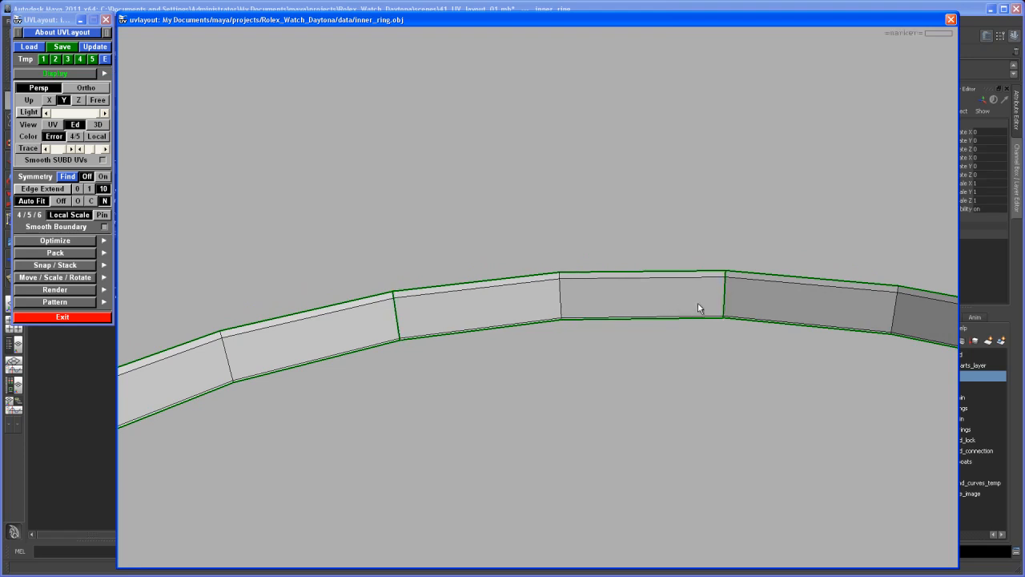
drag(781, 336, 765, 319)
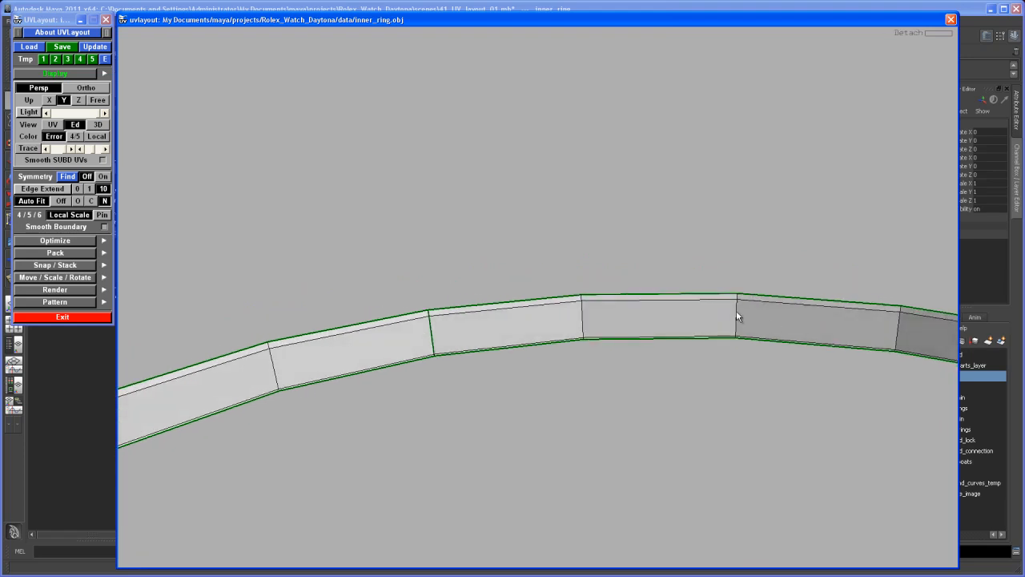
key(c)
key(Return)
drag(691, 360, 671, 353)
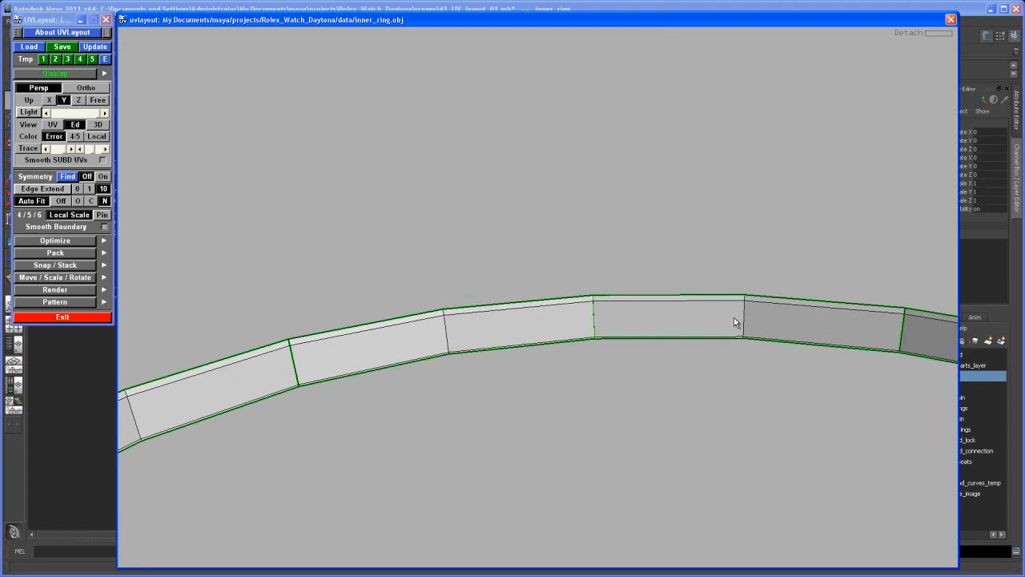
Step: Drop the three separated two-face segments of the band into UV space
key(d)
key(d)
drag(506, 364, 511, 328)
key(d)
mouse_move(585, 323)
mouse_down()
mouse_move(755, 283)
mouse_move(601, 338)
mouse_move(628, 333)
mouse_move(680, 382)
mouse_move(643, 311)
mouse_move(646, 255)
mouse_move(643, 318)
mouse_move(579, 304)
mouse_up()
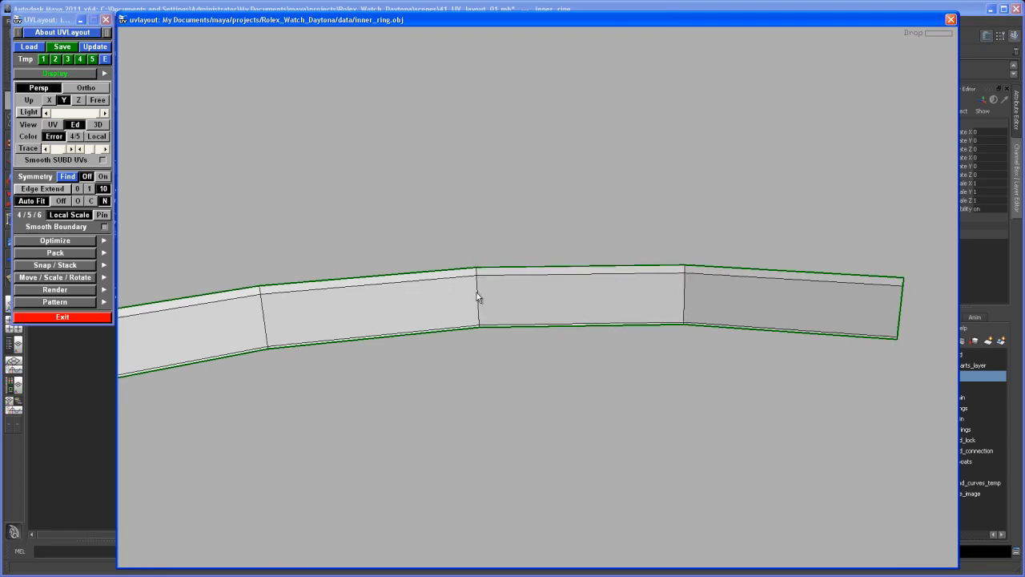
Step: Split three more two-face segments off the band's open end, dropping each into UV space
key(c)
key(Return)
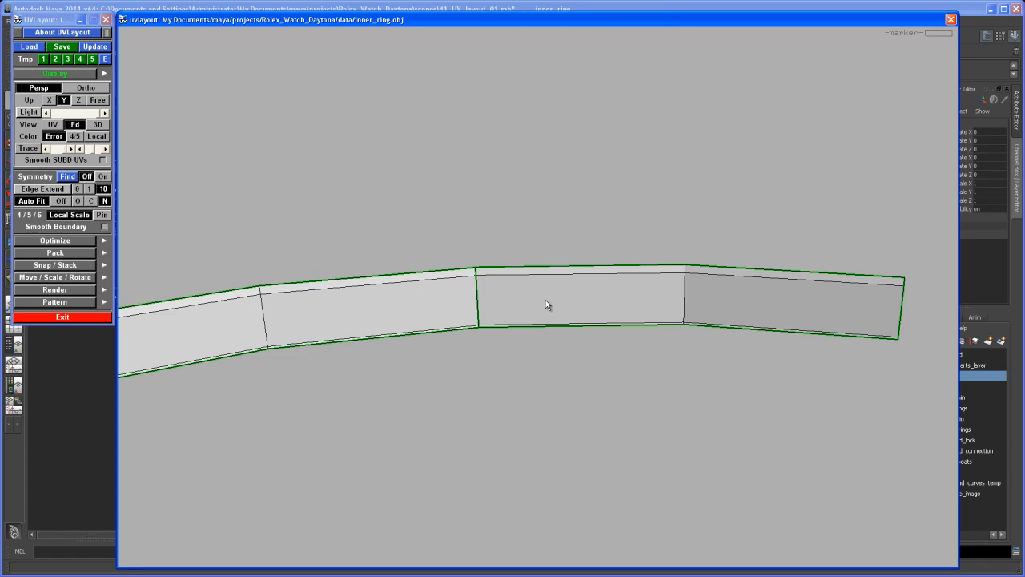
key(d)
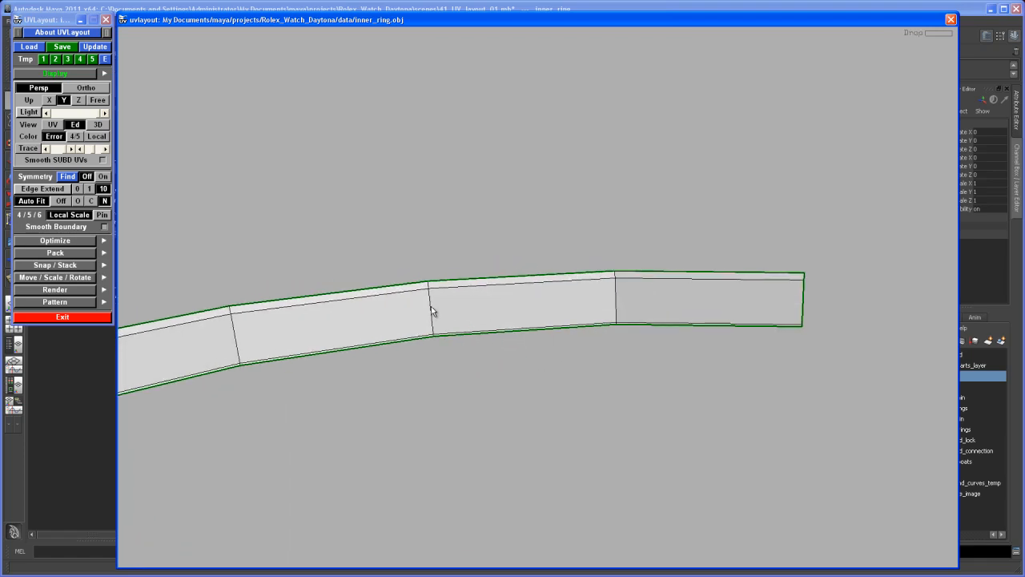
key(c)
key(Return)
key(d)
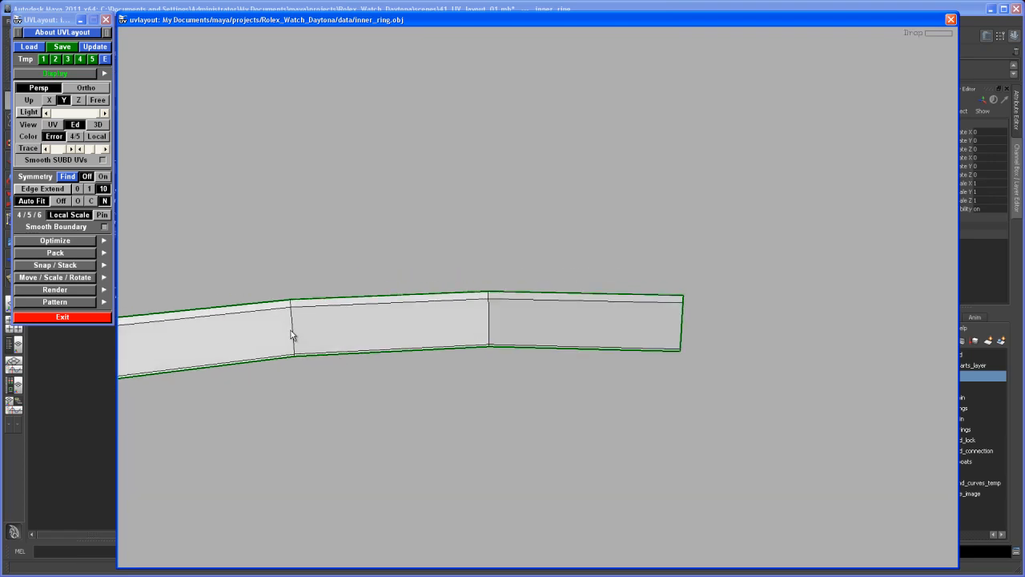
key(Return)
key(d)
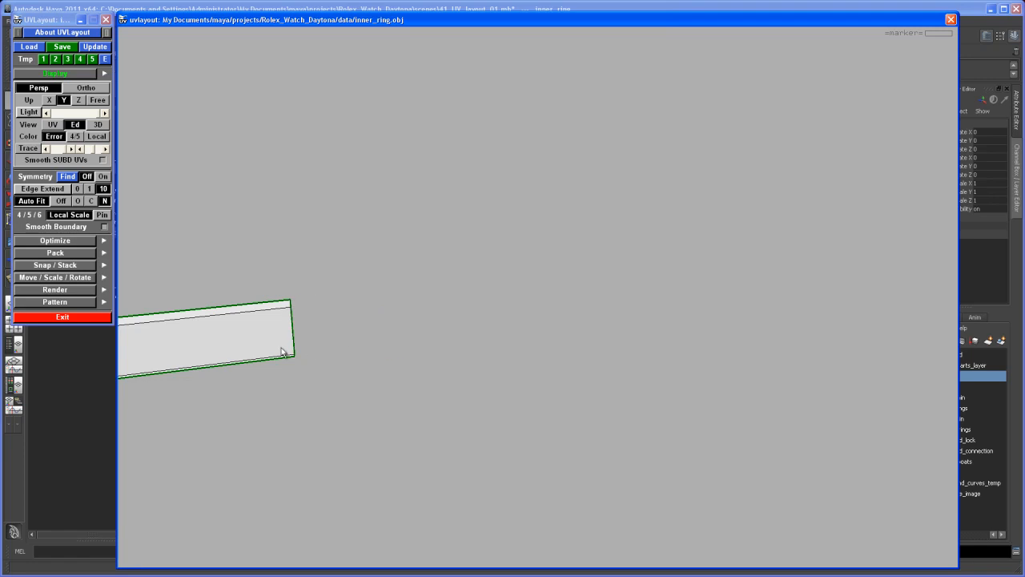
Step: Split the next two-face segment off the end of the remaining band and drop it into UV space
middle_drag(200, 347, 620, 307)
right_drag(620, 307, 401, 366)
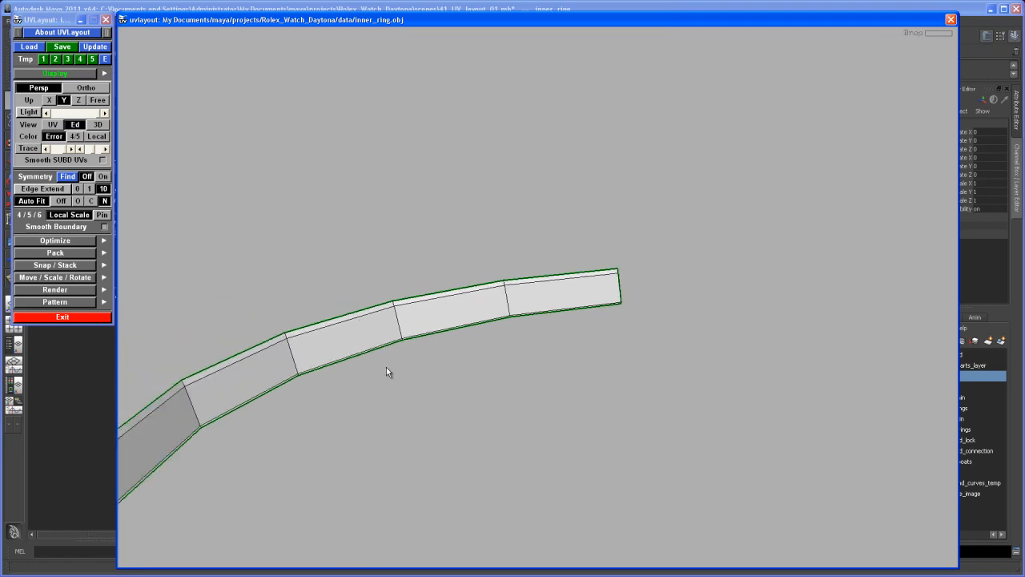
drag(320, 365, 404, 356)
middle_drag(458, 354, 432, 342)
right_drag(432, 346, 539, 286)
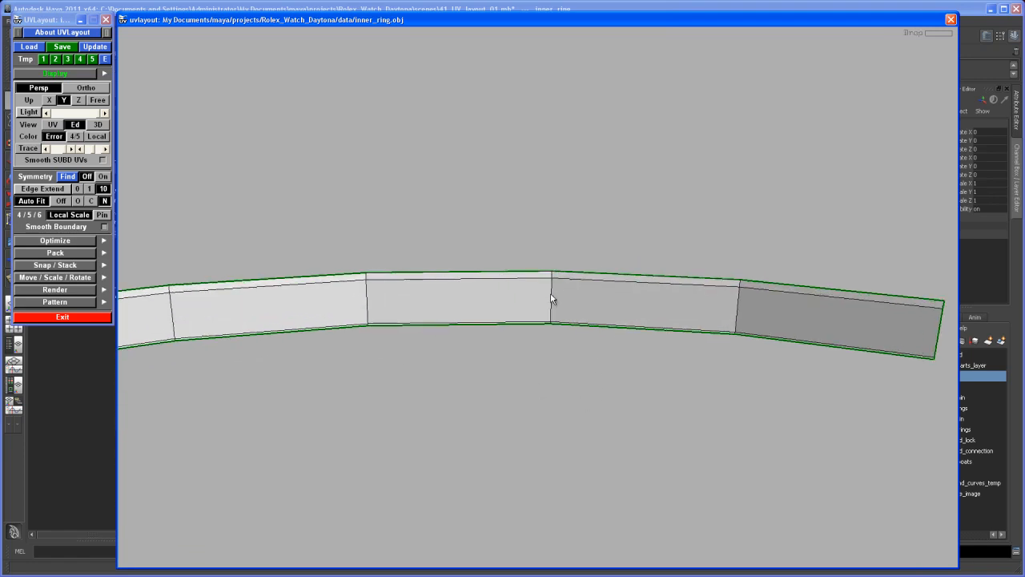
key(c)
key(Return)
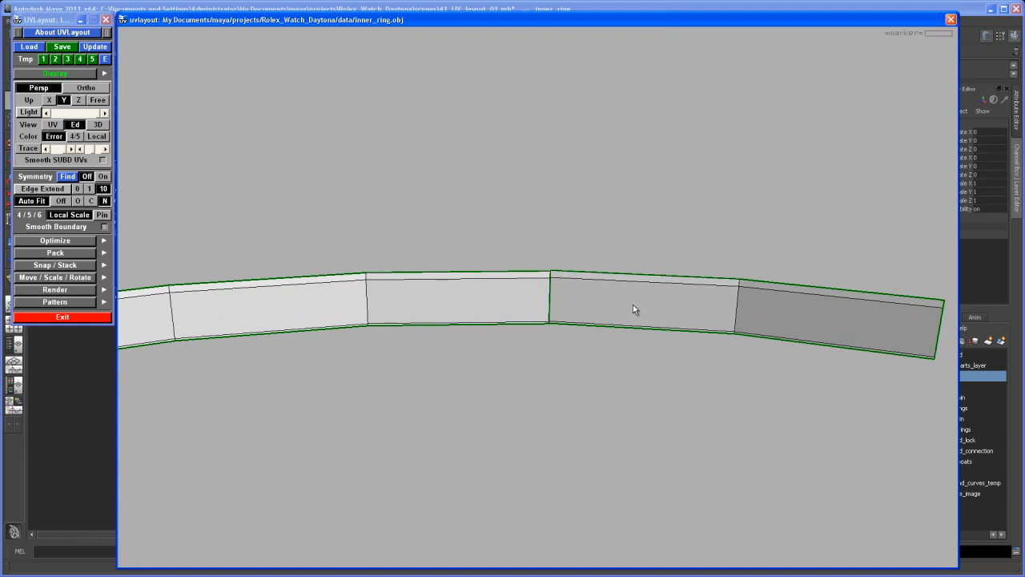
key(d)
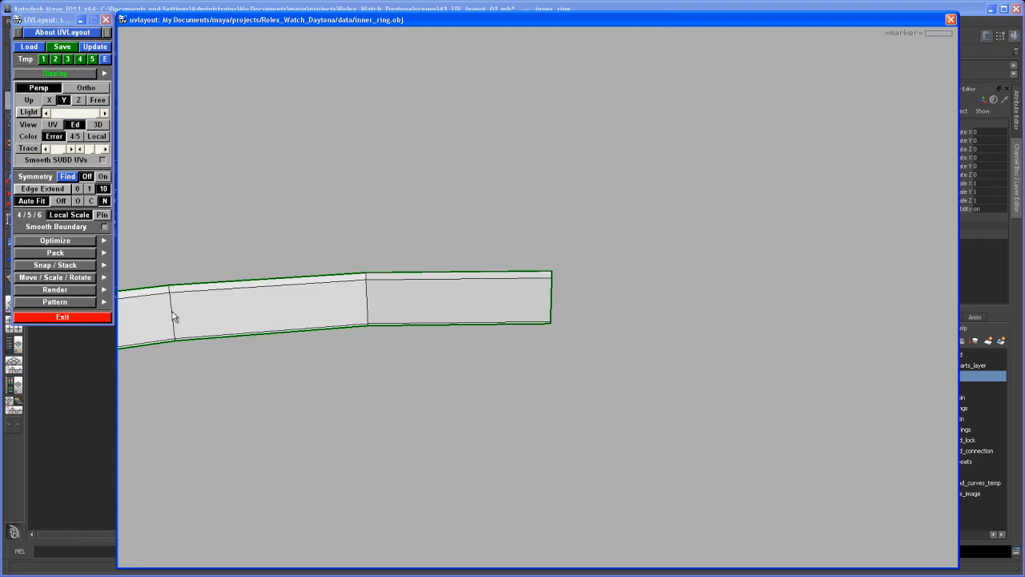
Step: Split two further two-face segments off the band and drop both into UV space
key(c)
key(Return)
key(d)
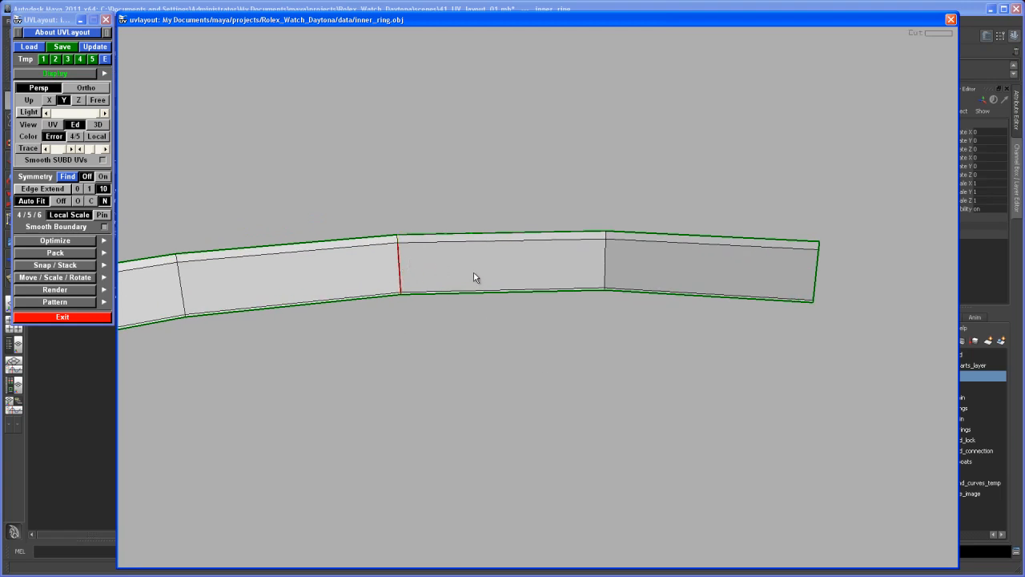
key(Return)
key(d)
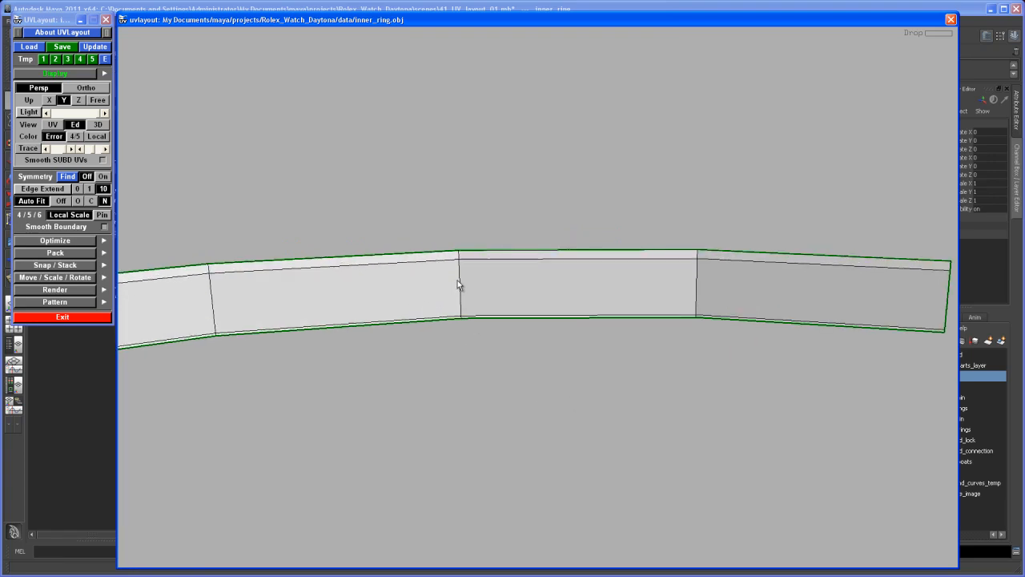
Step: Divide the last six faces of the band into two-face segments and drop all of them into UV space
key(c)
key(Return)
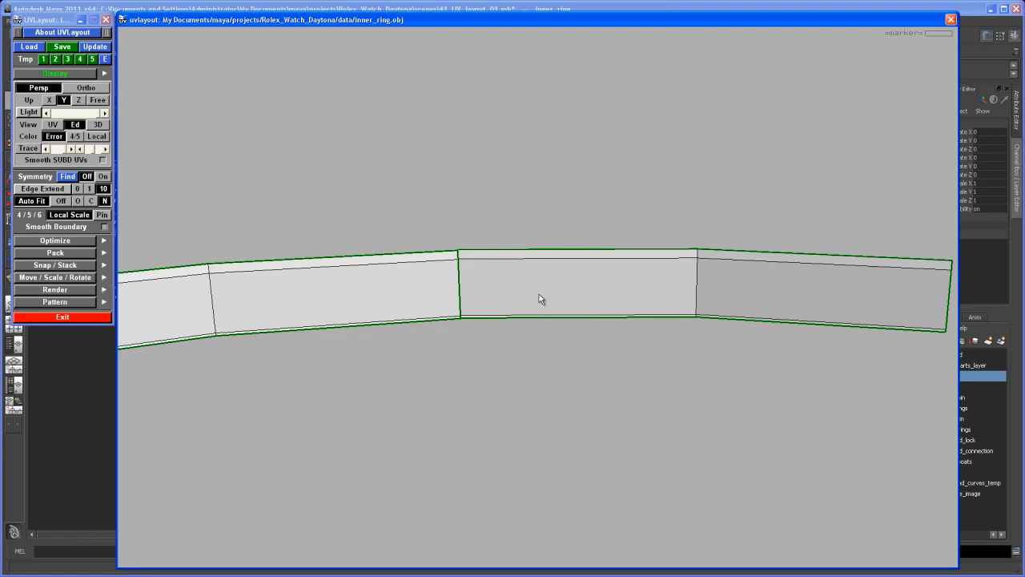
key(d)
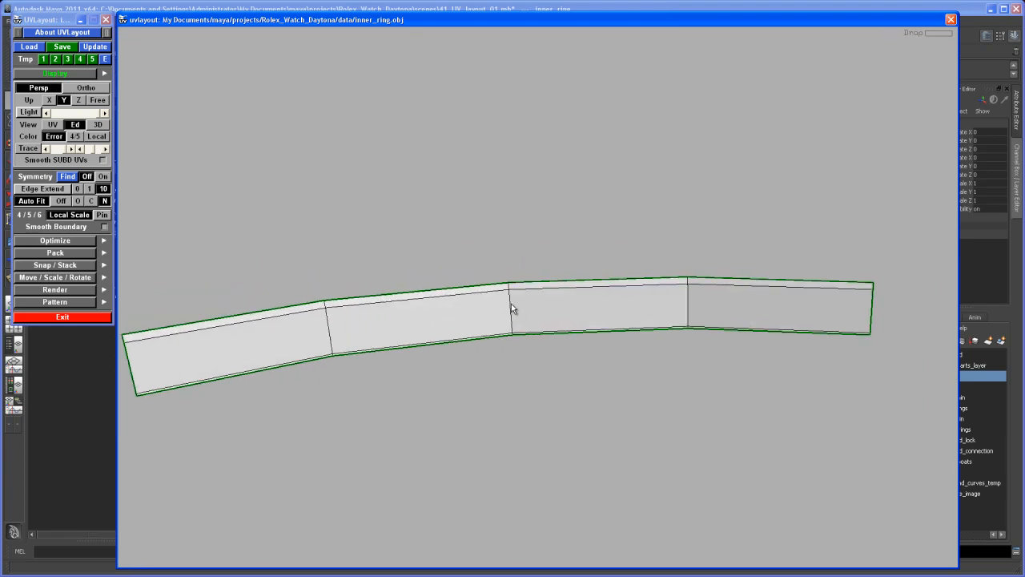
key(c)
key(Return)
key(d)
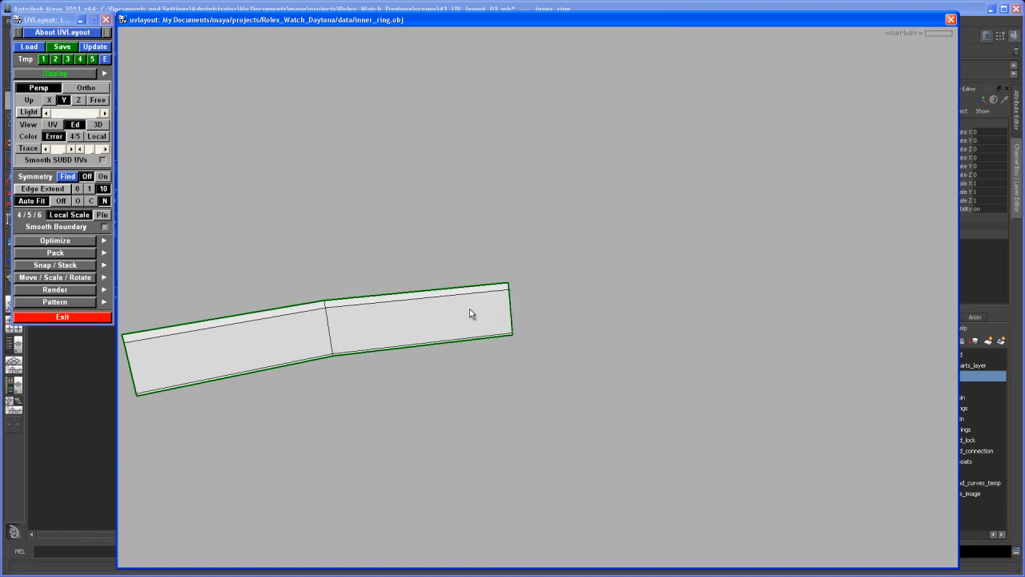
key(d)
Step: Switch to the UV view and flatten the band segment nearest the ring, releasing its boundary before stopping
right_drag(621, 361, 591, 347)
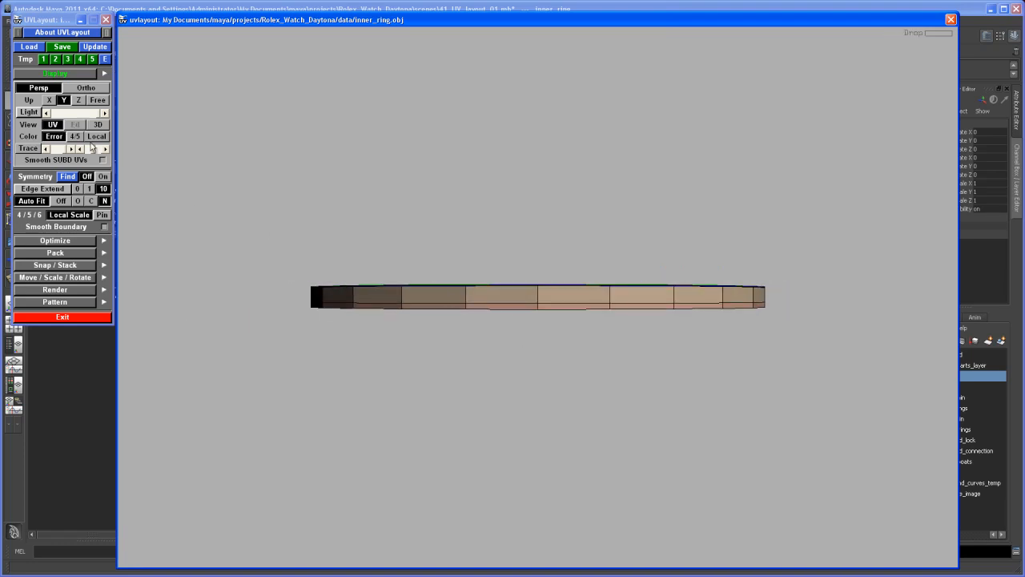
click(53, 125)
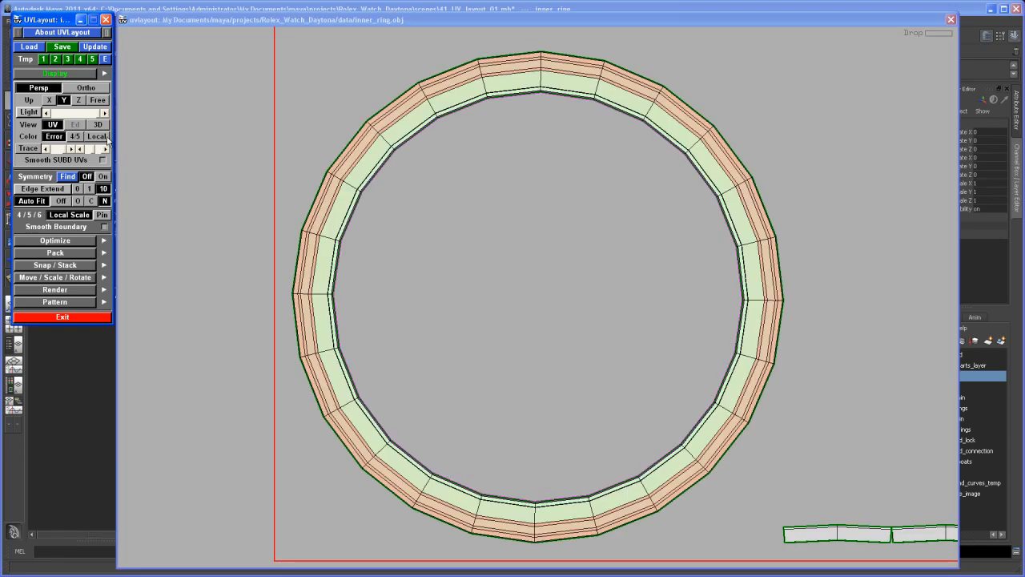
middle_drag(740, 350, 515, 276)
right_drag(739, 361, 528, 372)
middle_drag(528, 371, 492, 377)
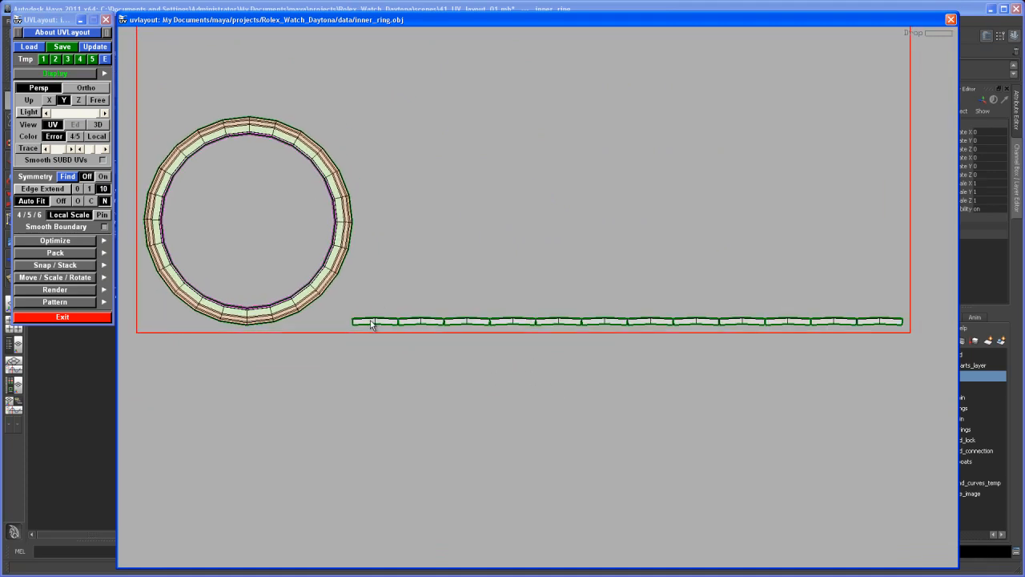
key(Home)
key(f)
key(f)
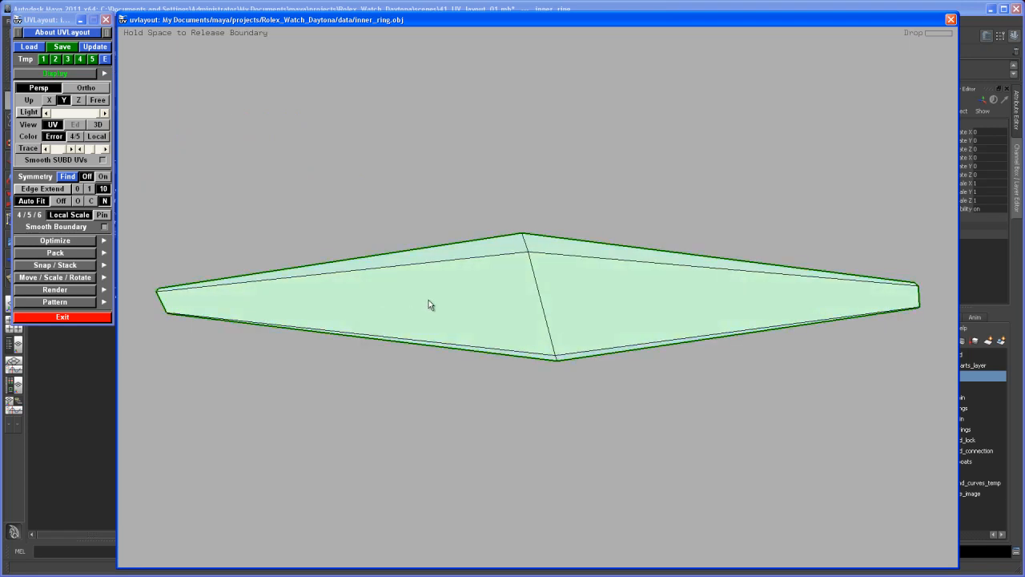
key(f)
key(space)
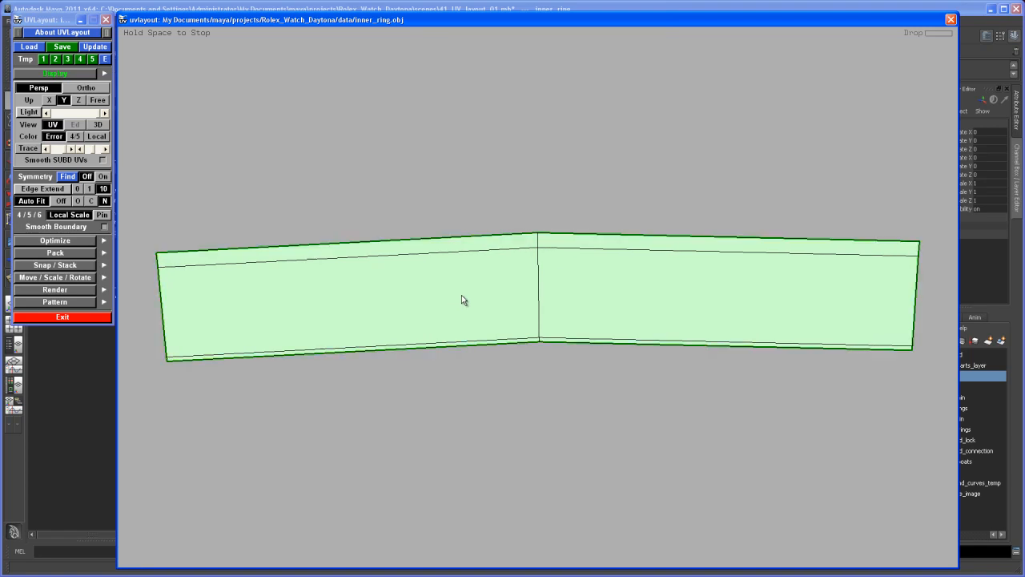
key(space)
Step: Flatten the second band segment in the row, releasing its boundary and stopping once its faces are even
right_drag(465, 295, 524, 308)
middle_drag(527, 307, 348, 323)
middle_drag(582, 304, 535, 286)
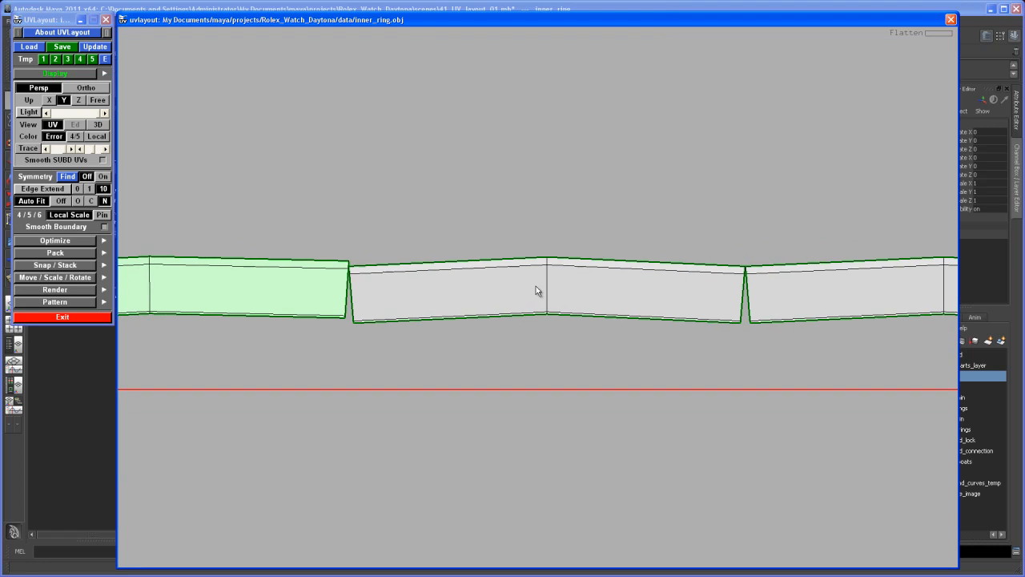
key(f)
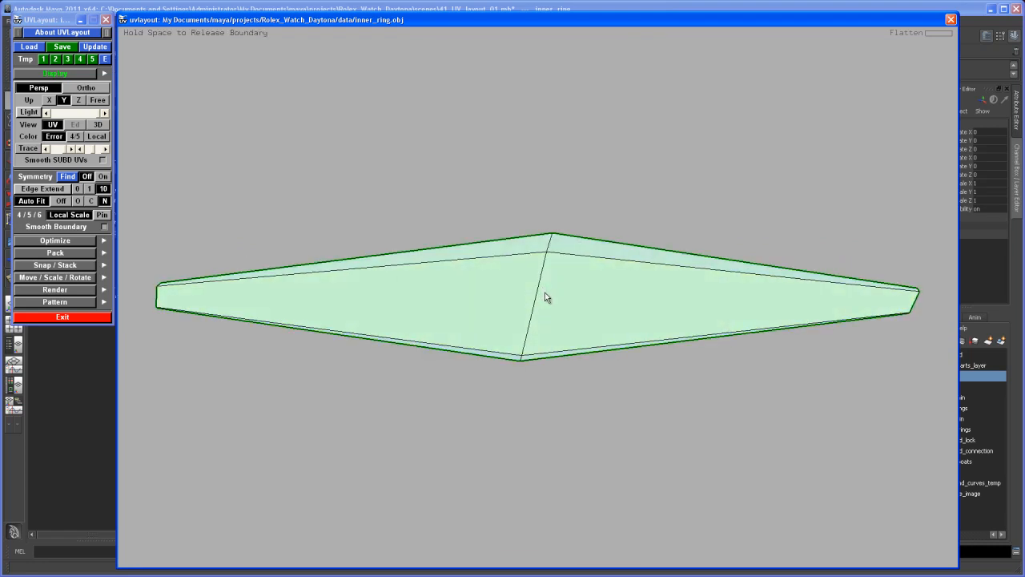
key(space)
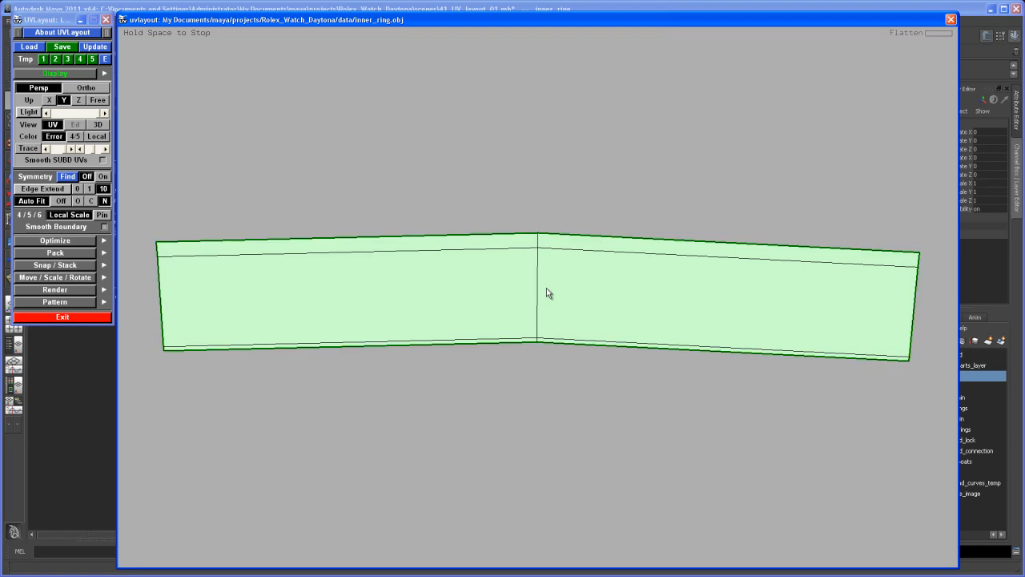
key(space)
Step: Flatten the third band segment in the row, releasing its boundary and stopping once its shape is even
right_drag(713, 335, 574, 310)
middle_drag(574, 310, 308, 276)
right_drag(496, 271, 320, 268)
middle_drag(400, 299, 467, 344)
right_drag(467, 344, 412, 345)
middle_drag(413, 346, 368, 394)
right_drag(467, 314, 400, 313)
middle_drag(464, 316, 431, 313)
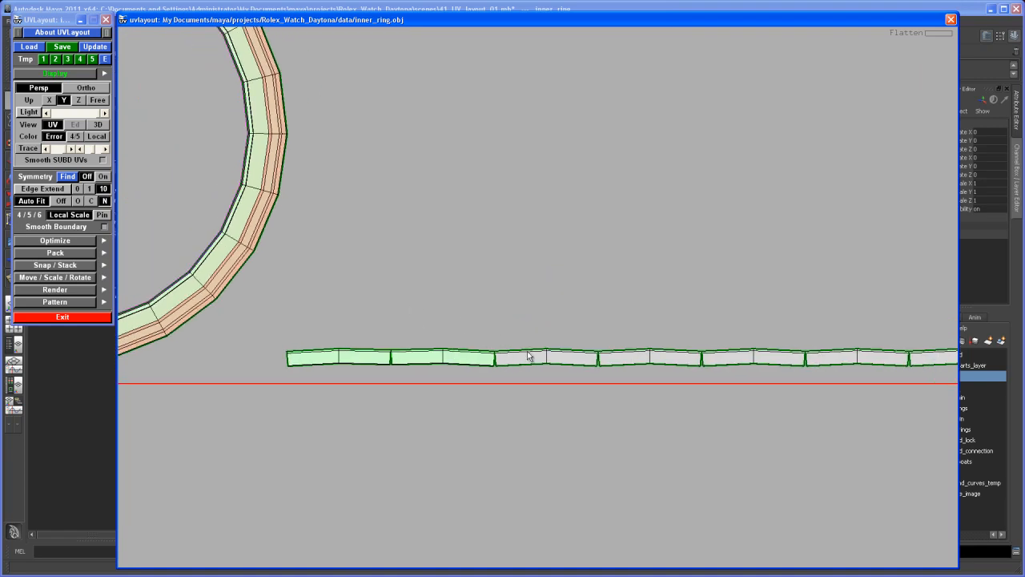
middle_drag(539, 355, 488, 302)
right_drag(488, 302, 565, 430)
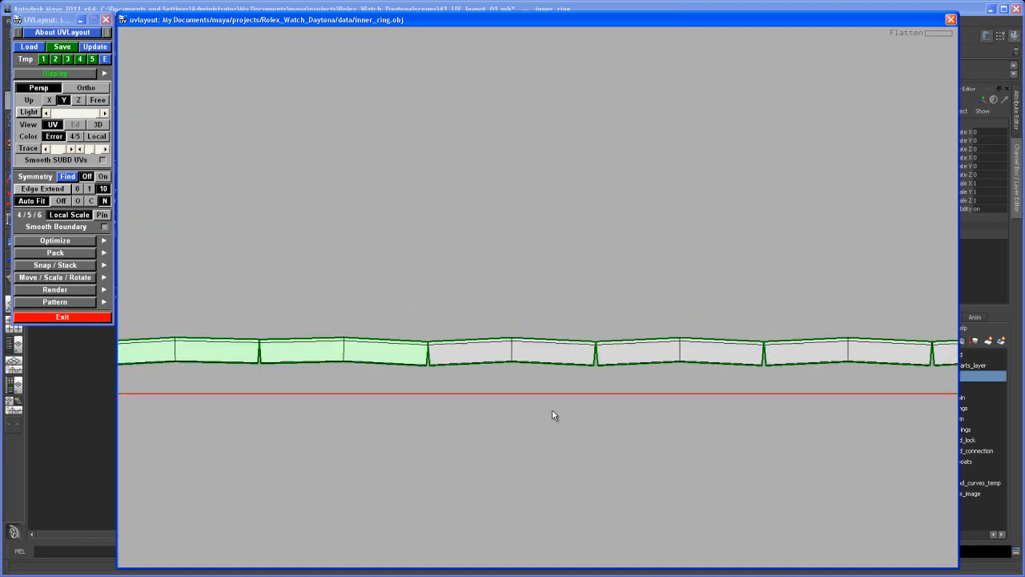
middle_drag(565, 430, 596, 372)
right_drag(596, 369, 607, 375)
middle_drag(607, 375, 615, 371)
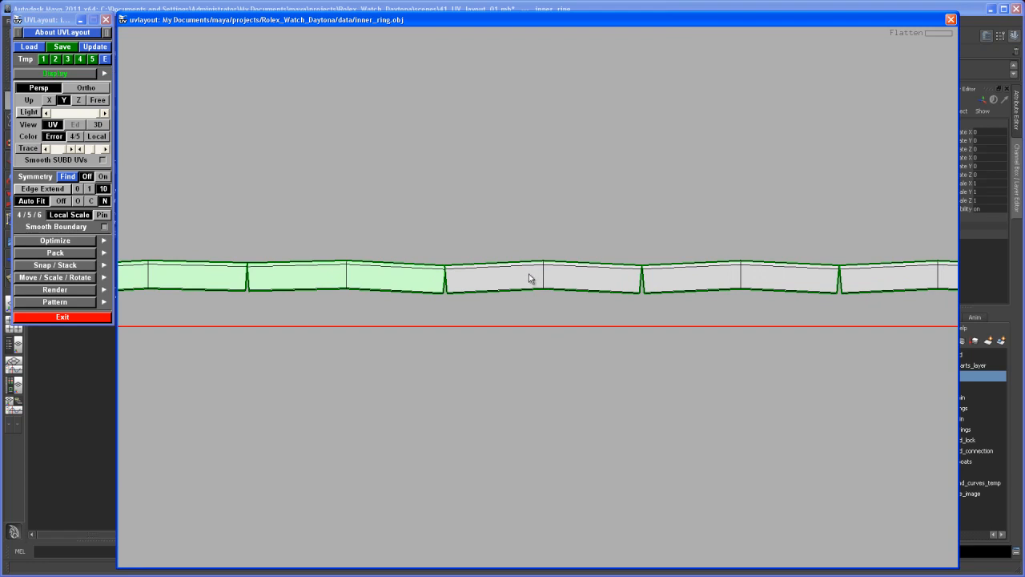
key(f)
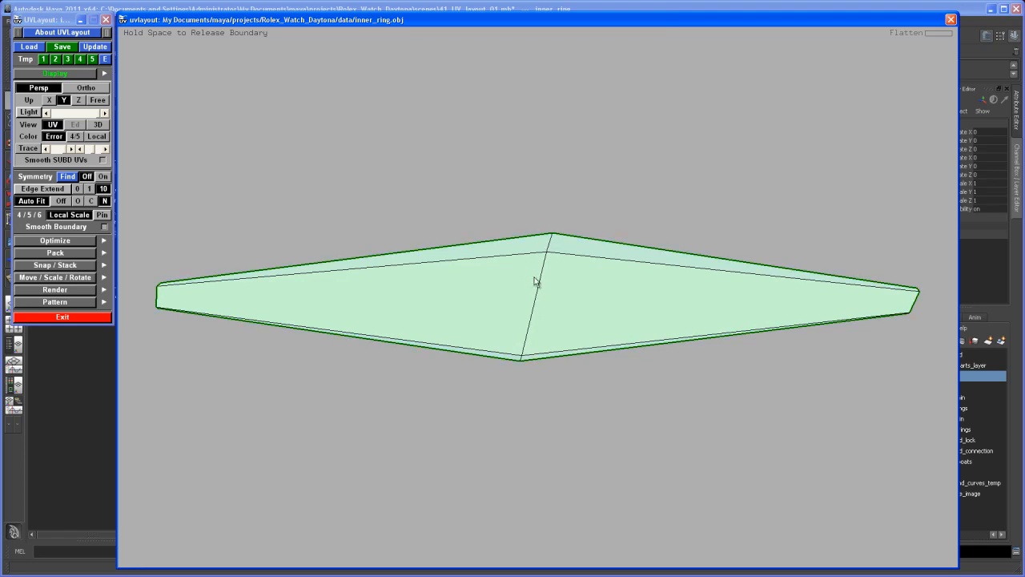
key(space)
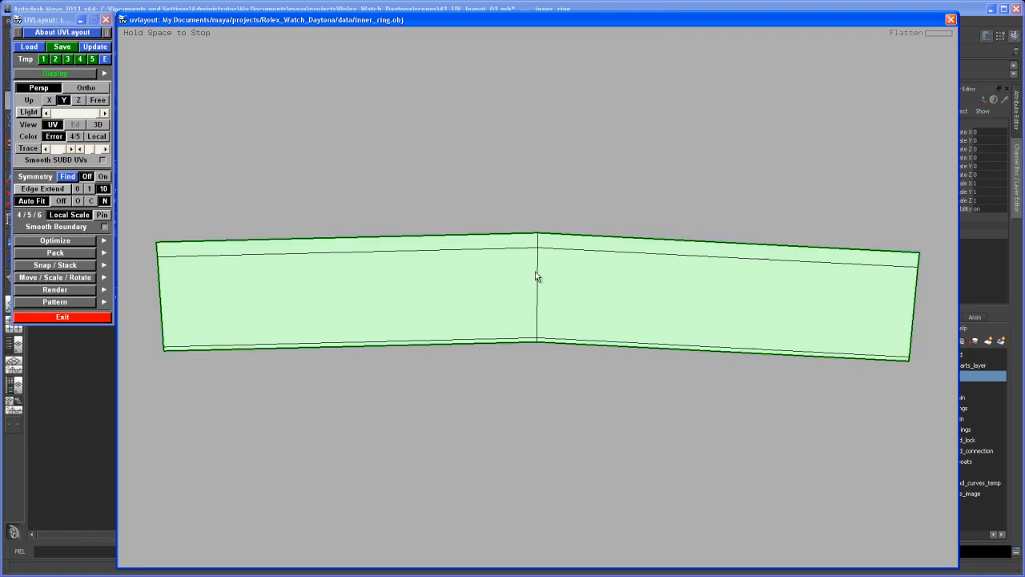
key(space)
Step: Move the last four band segments out of the row into two columns in the free space above the ring shell
right_drag(613, 334, 254, 257)
middle_drag(476, 321, 442, 349)
right_drag(442, 349, 835, 297)
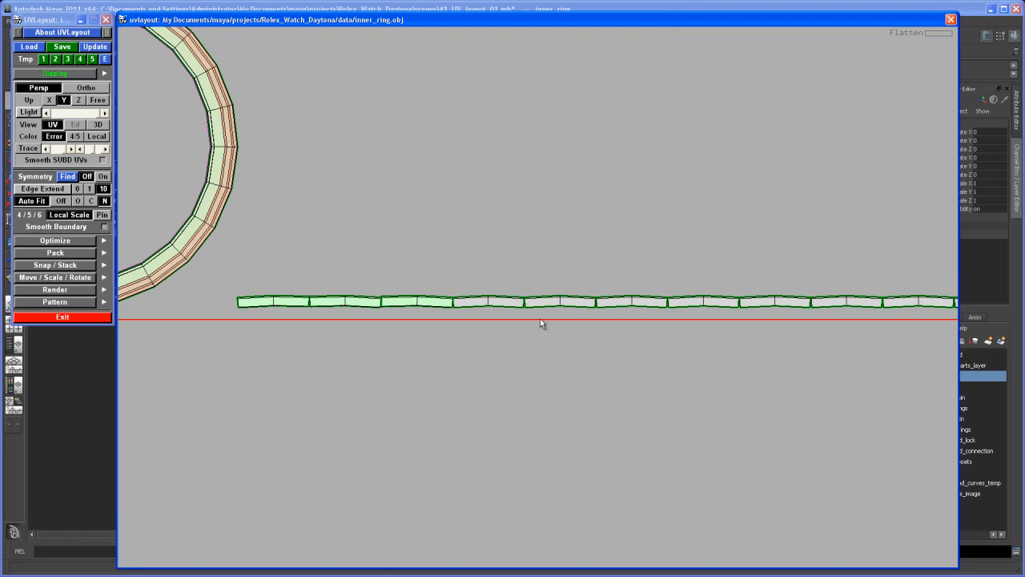
middle_drag(536, 320, 468, 321)
right_drag(467, 321, 447, 331)
middle_drag(446, 330, 526, 362)
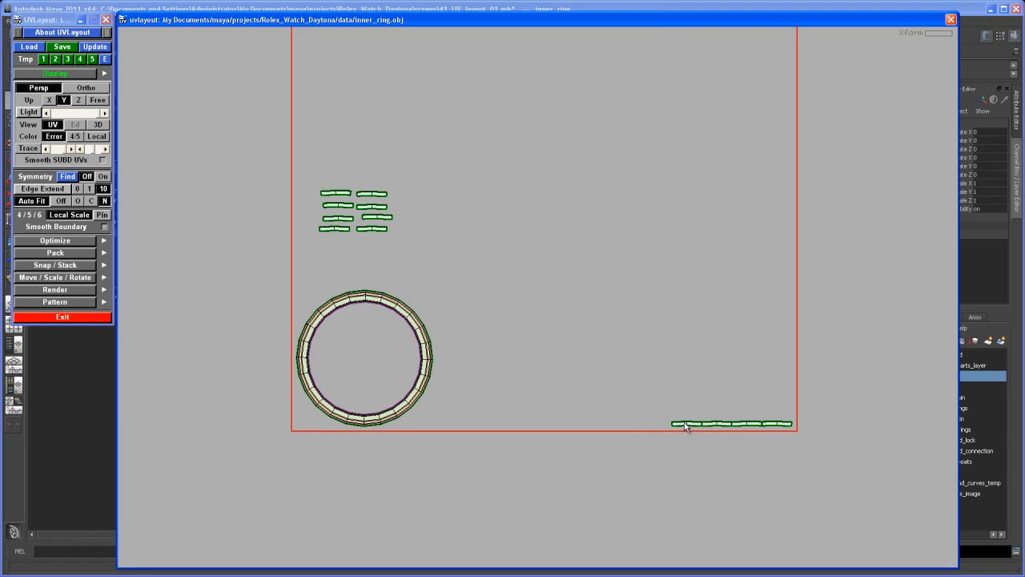
middle_drag(680, 422, 334, 248)
middle_drag(716, 425, 378, 246)
middle_drag(746, 427, 345, 272)
middle_drag(786, 433, 364, 267)
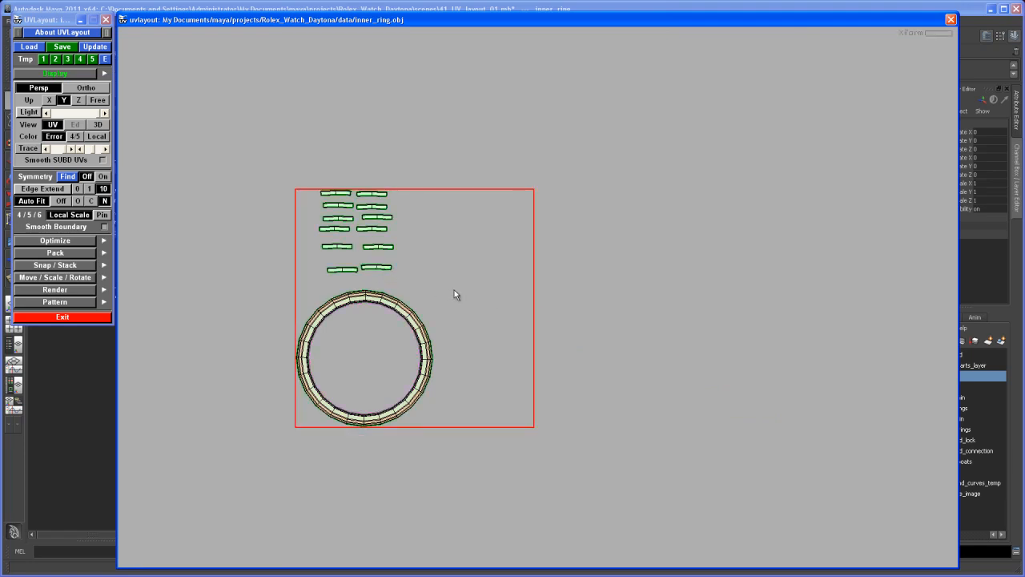
Step: Save the unwrapped inner ring under the name inner_ring_UV.obj in the project's data folder
middle_drag(450, 290, 507, 302)
right_drag(507, 302, 542, 340)
middle_drag(541, 340, 556, 326)
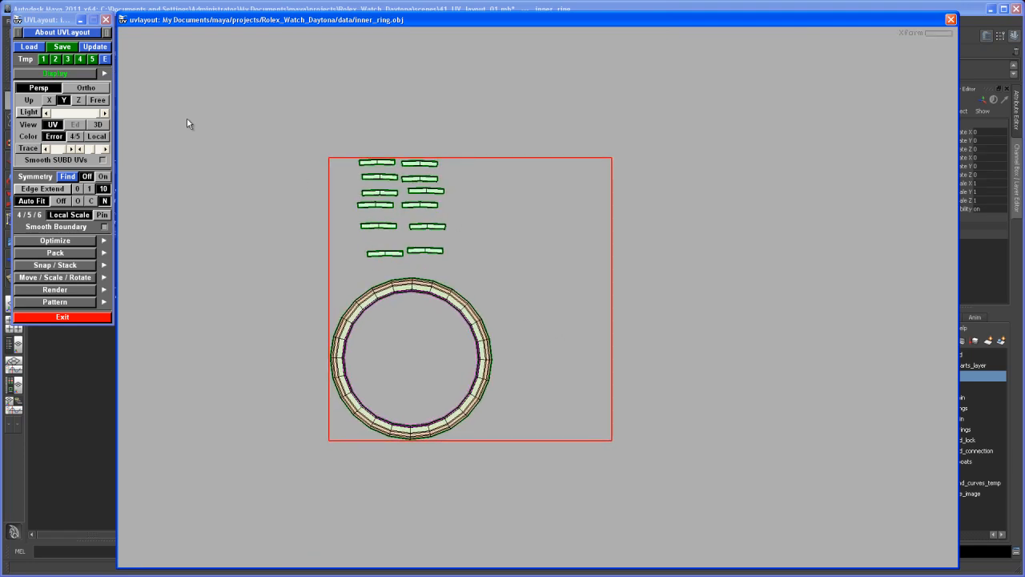
click(70, 48)
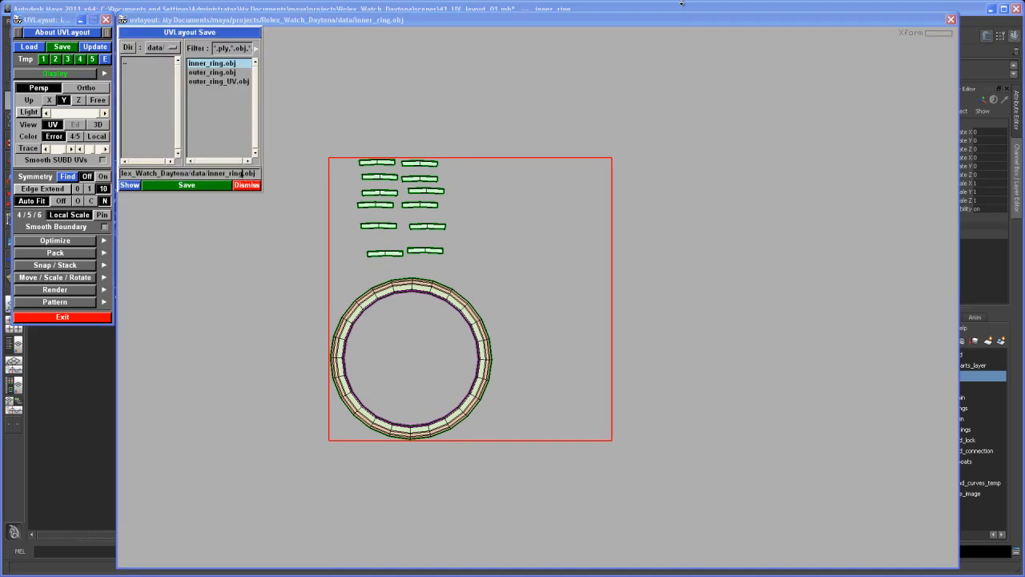
text(_UV)
click(207, 186)
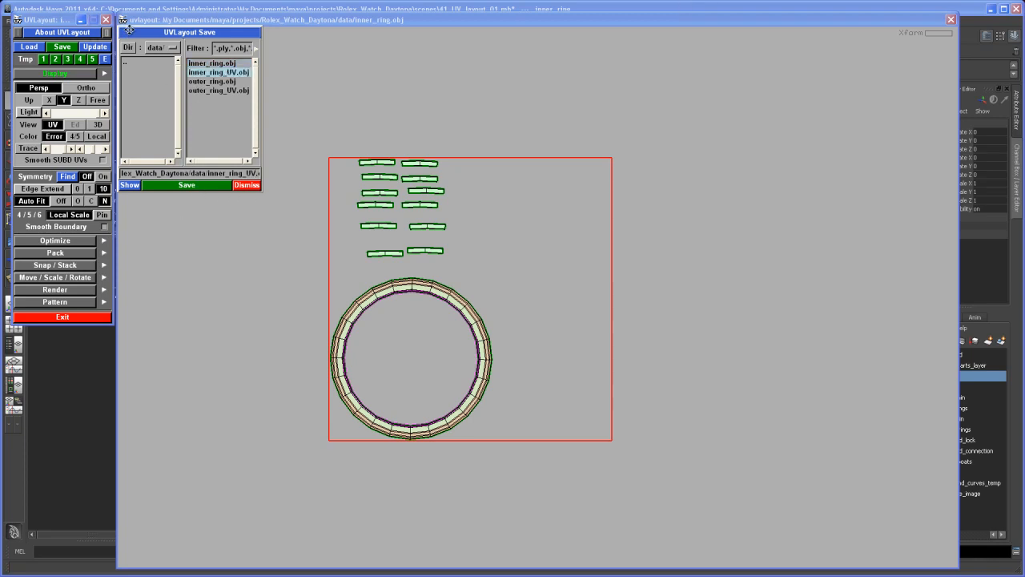
Step: Switch to Maya and delete the old inner_ring object inside the outer ring
click(82, 20)
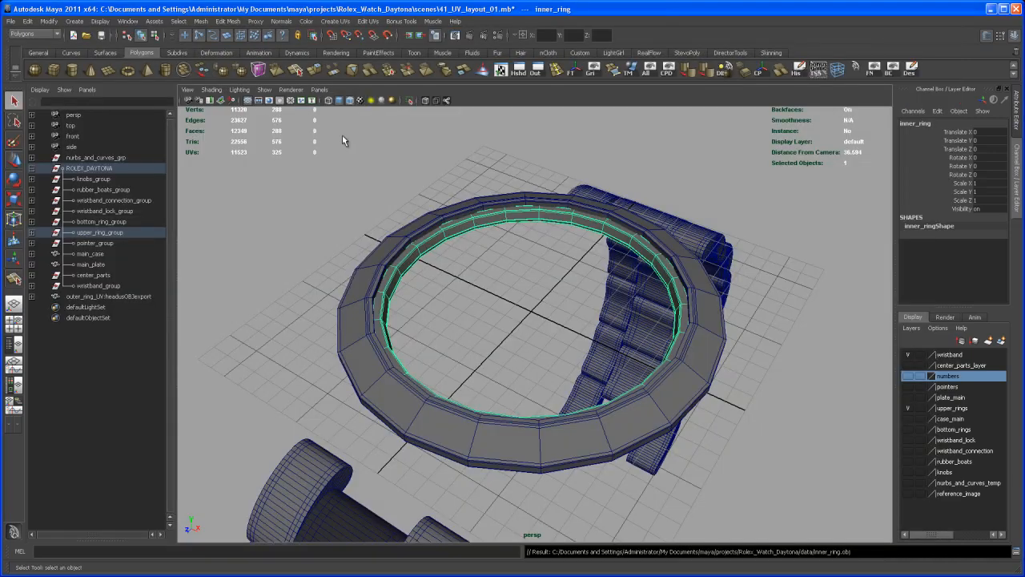
scroll(567, 346, up, 5)
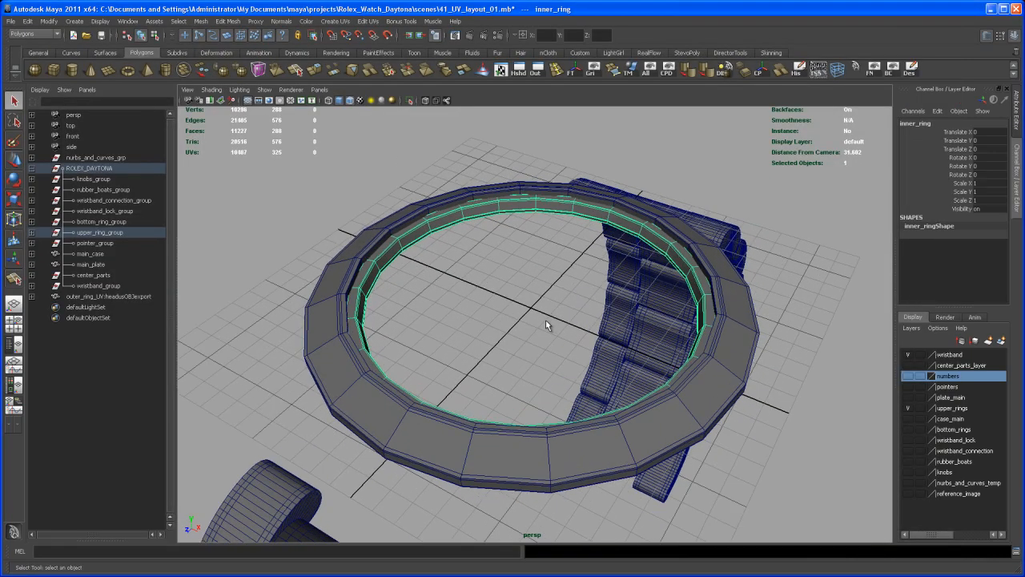
click(524, 245)
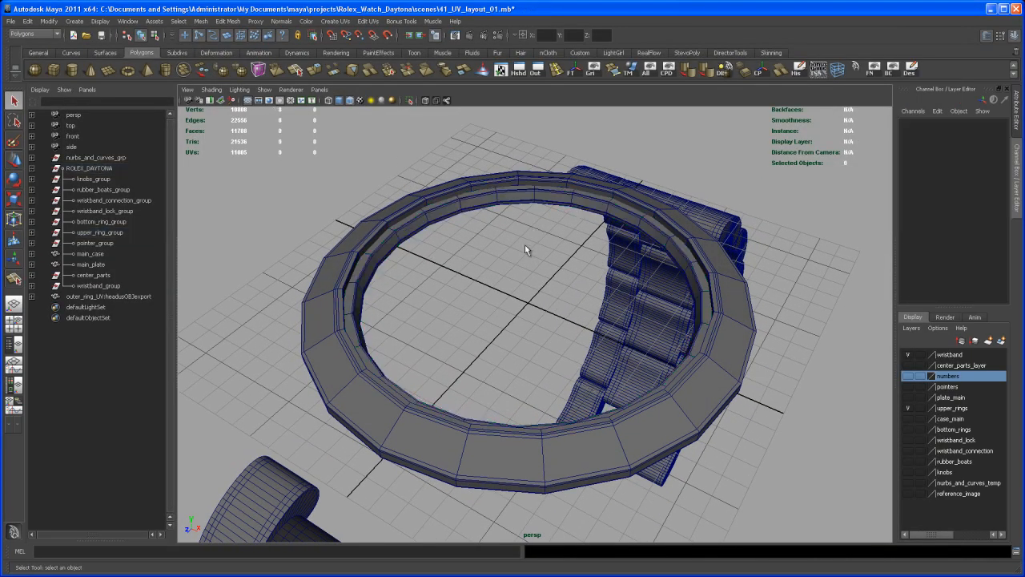
click(524, 198)
alt+drag(533, 265, 537, 268)
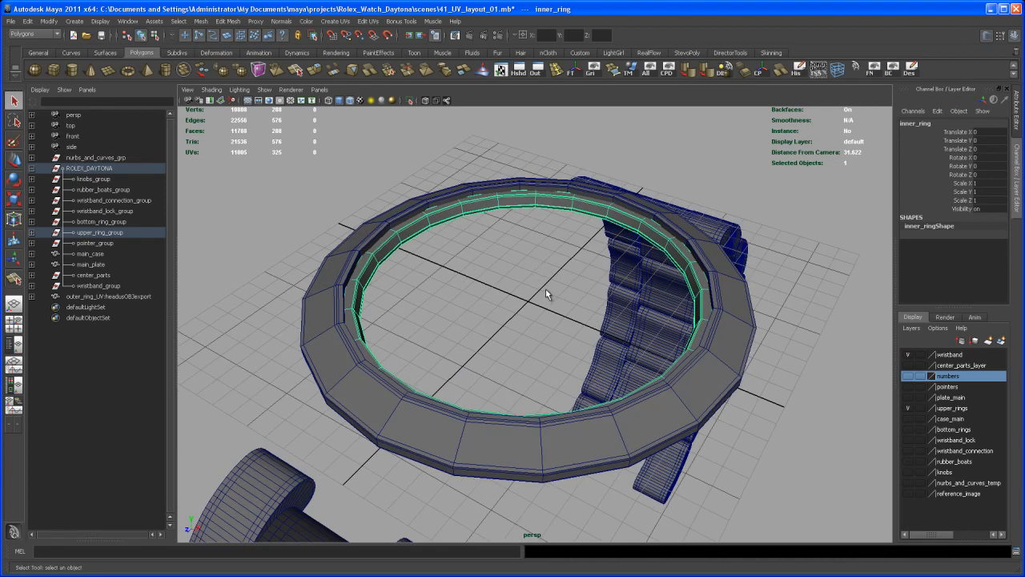
key(Delete)
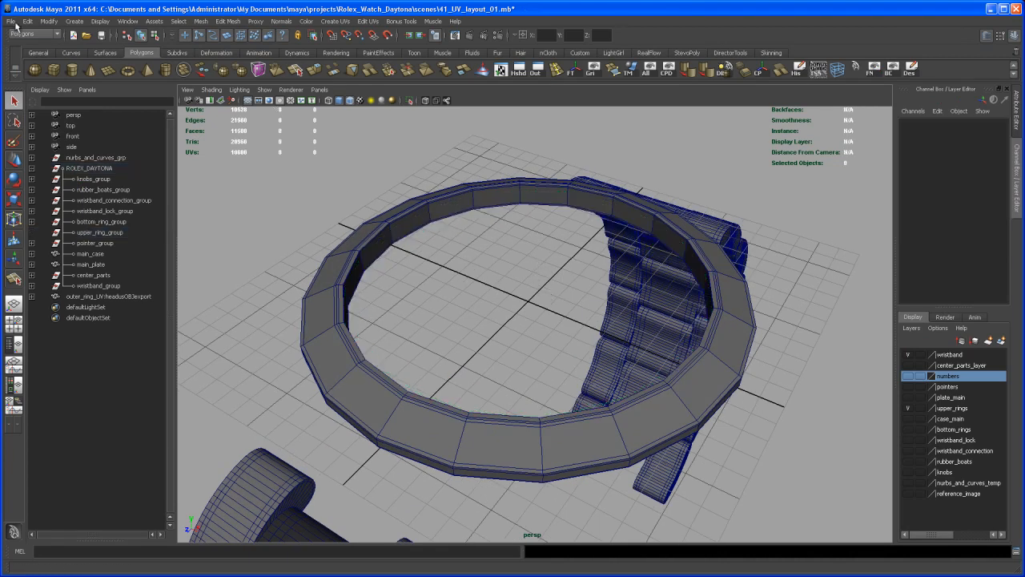
Step: Import inner_ring_UV.obj from the project's data folder into the scene
click(11, 22)
click(56, 115)
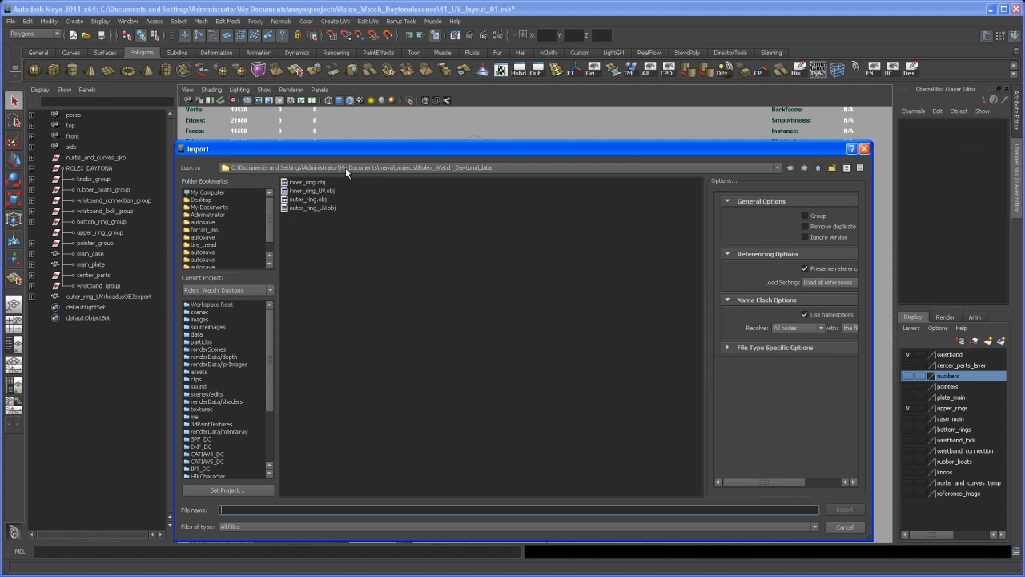
double_click(312, 191)
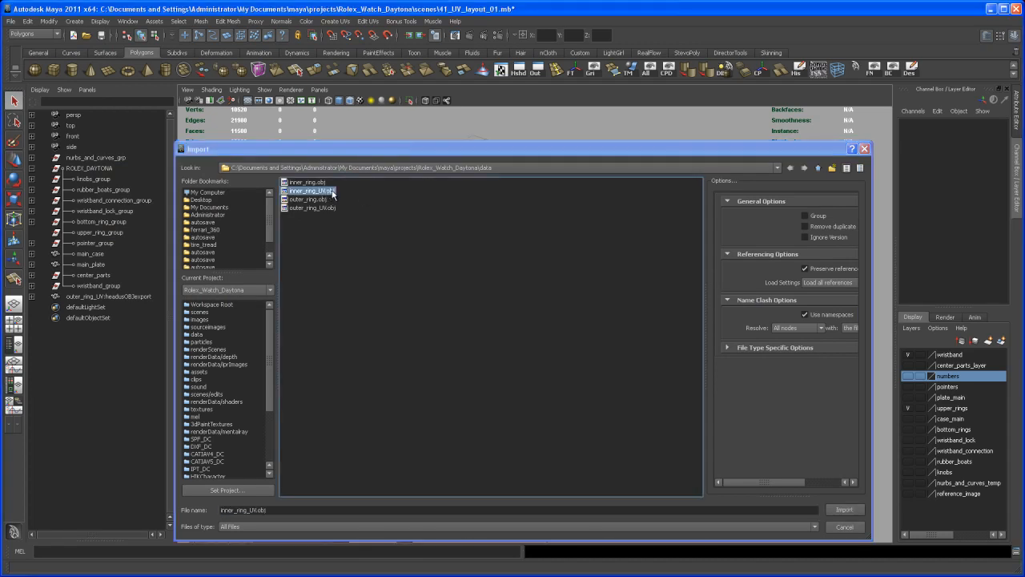
alt+drag(564, 304, 481, 208)
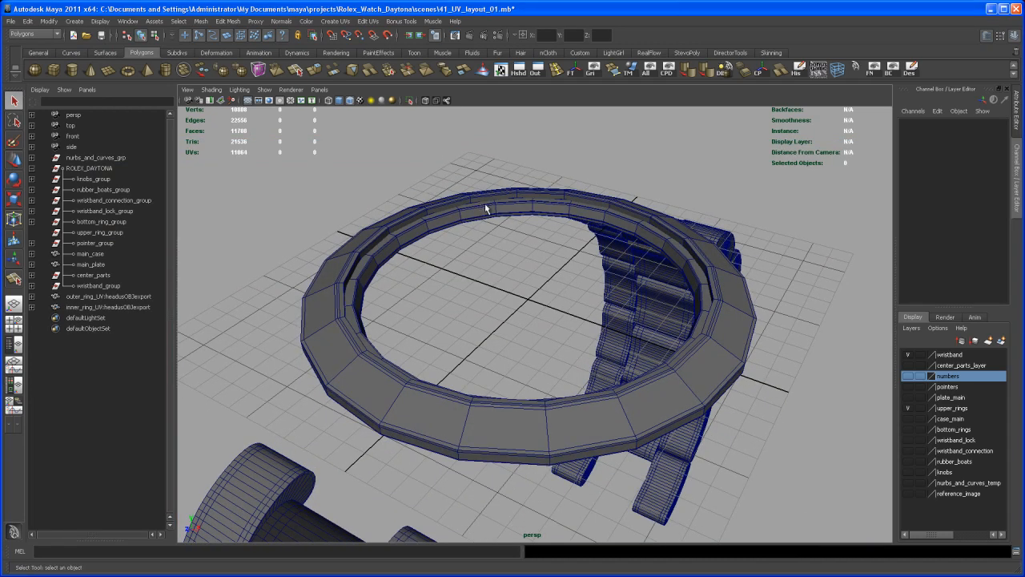
Step: Select the imported inner ring and open its layout in the UV Texture Editor, with the whole 0 to 1 square in view
click(490, 213)
alt+drag(499, 256, 487, 215)
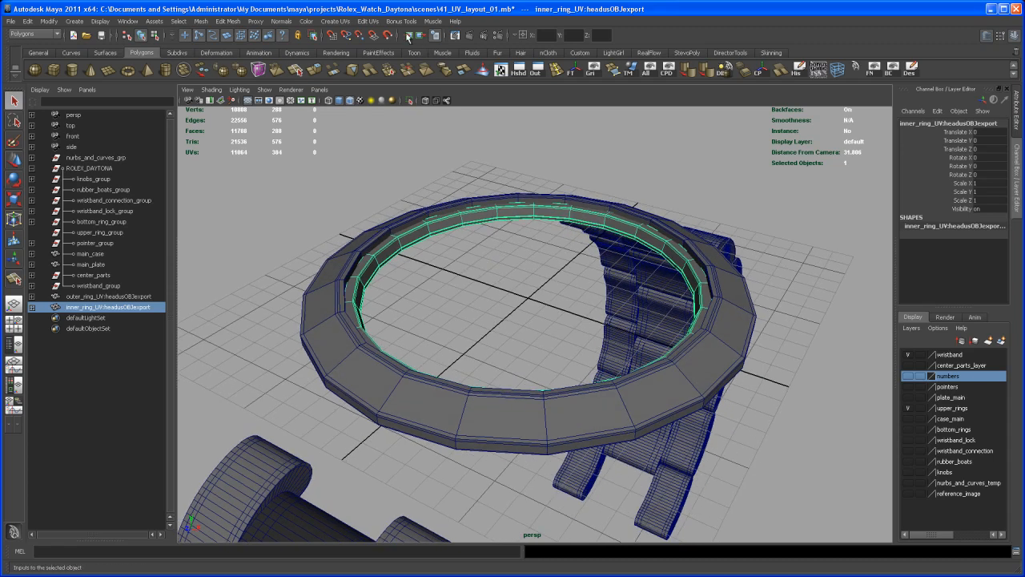
click(368, 22)
click(404, 245)
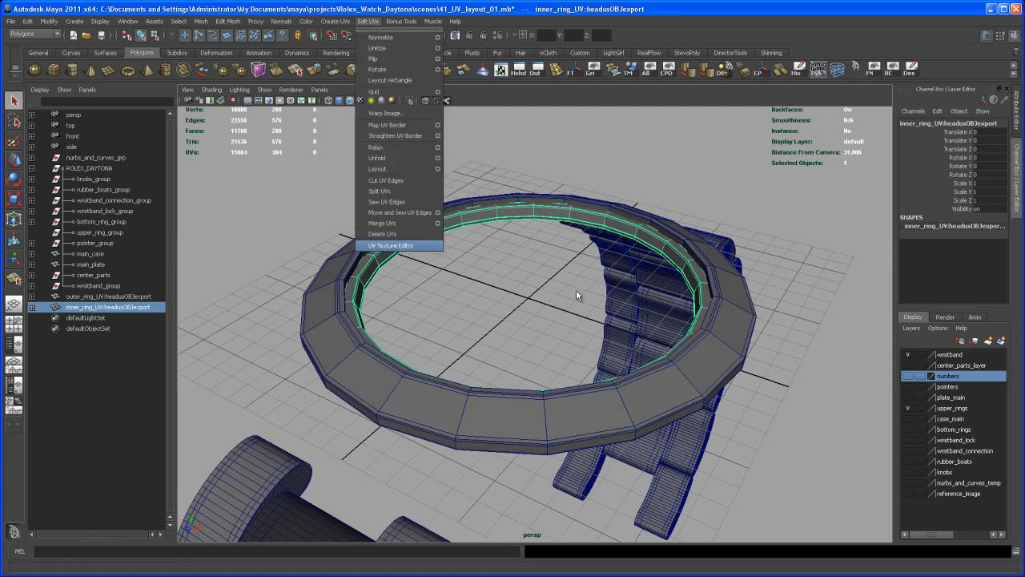
alt+middle_drag(548, 302, 582, 287)
alt+right_drag(582, 288, 551, 296)
alt+middle_drag(550, 295, 566, 292)
mouse_move(567, 292)
alt+right_down()
mouse_move(567, 303)
mouse_move(556, 296)
alt+right_up()
alt+middle_drag(557, 296, 578, 291)
alt+right_drag(579, 291, 556, 286)
alt+middle_drag(556, 286, 527, 299)
alt+middle_drag(531, 336, 534, 299)
alt+right_drag(541, 330, 563, 340)
alt+middle_drag(536, 328, 542, 337)
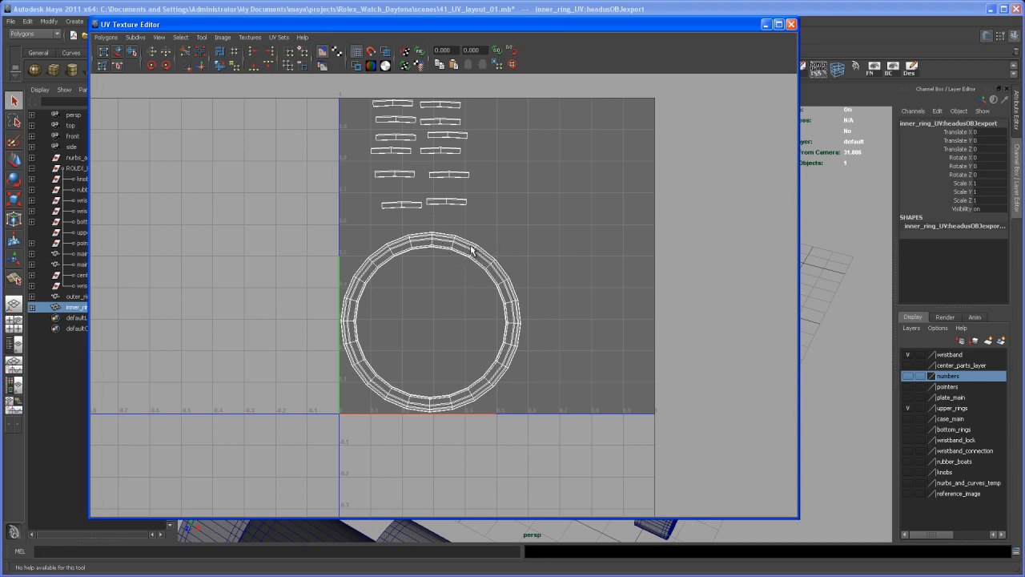
Step: Scale the circular ring shell's UVs down to a tiny circle and move it into the lower-right corner of the UV square
right_drag(471, 251, 496, 249)
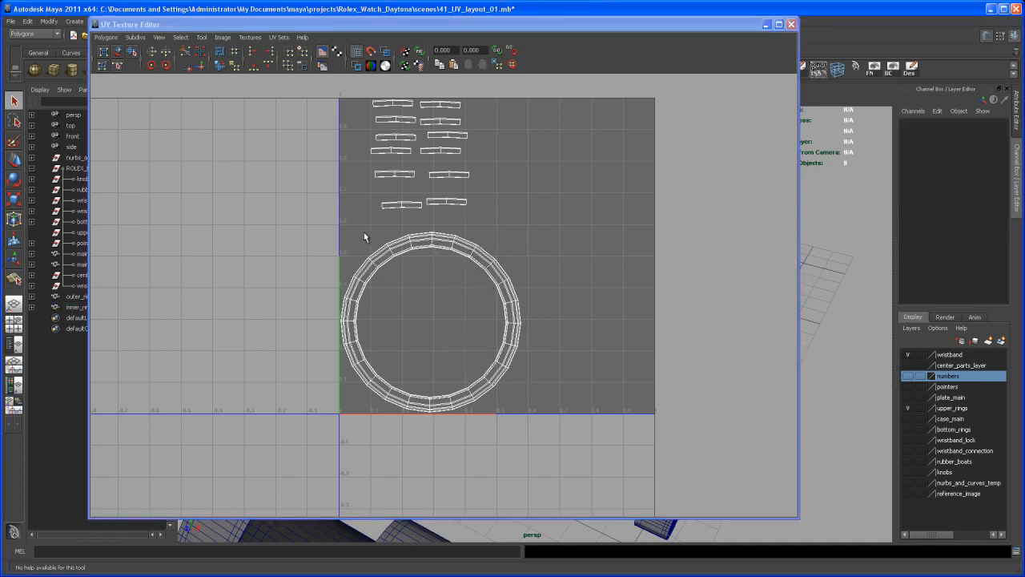
drag(550, 456, 549, 456)
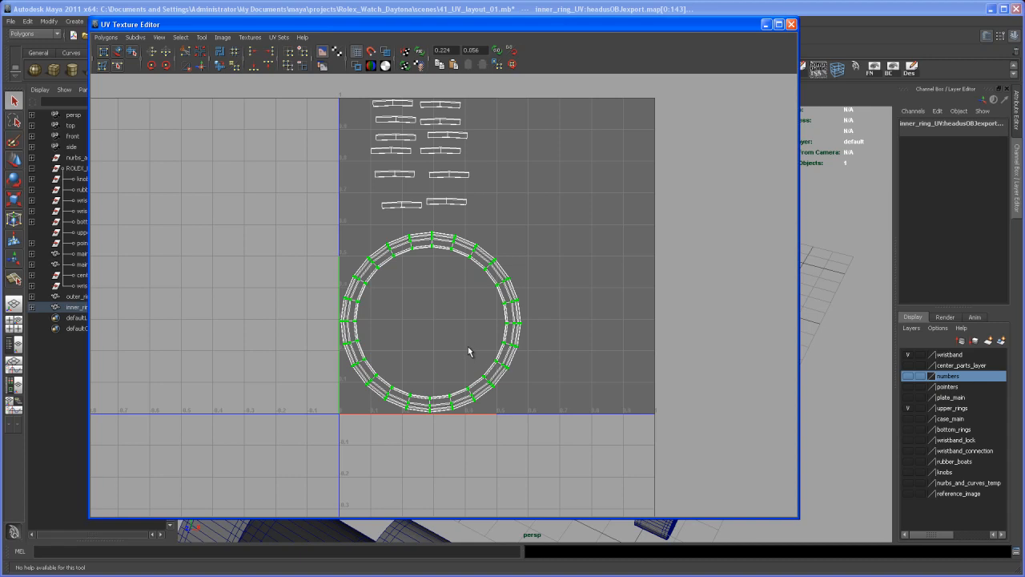
key(r)
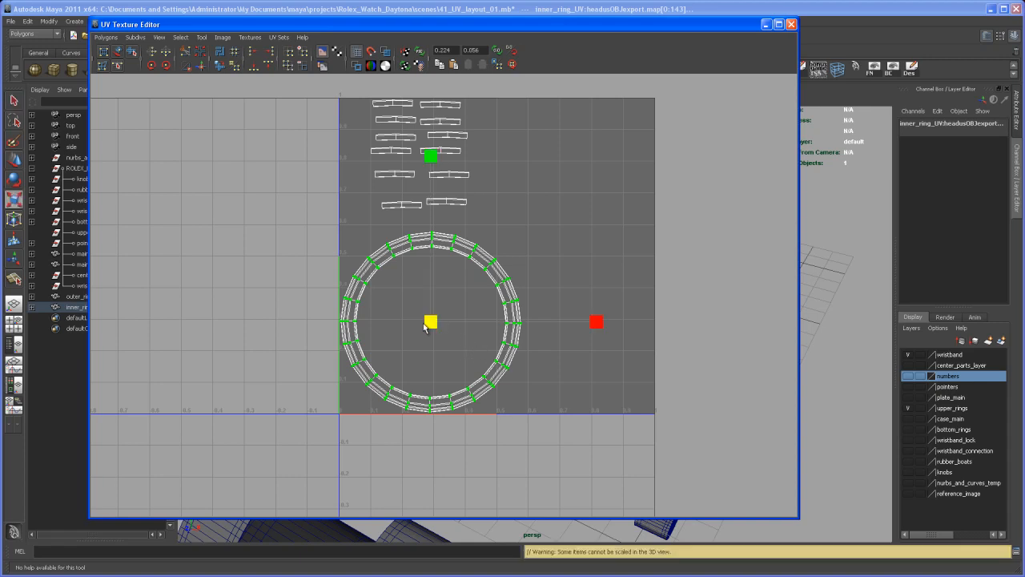
drag(432, 323, 342, 426)
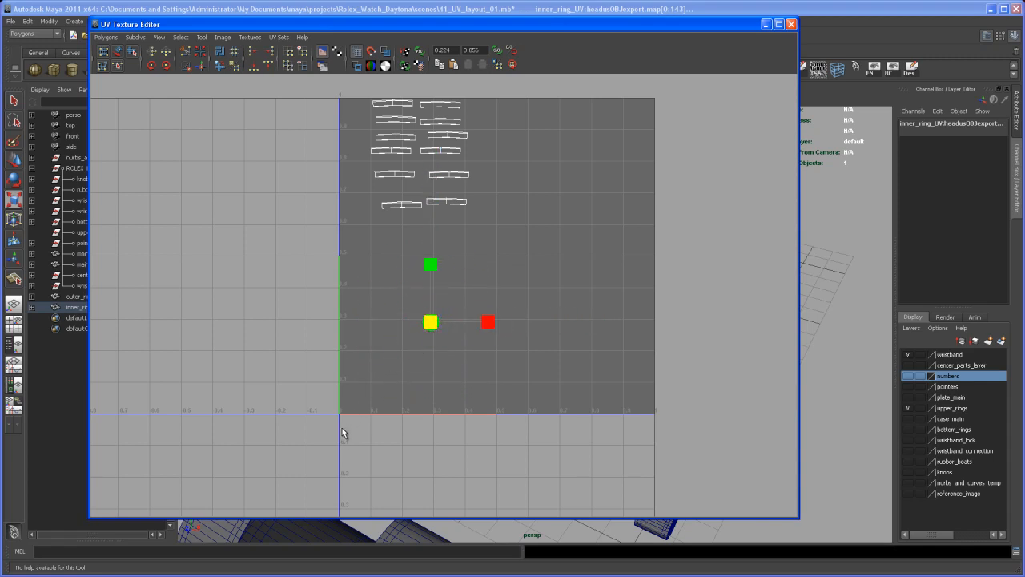
key(w)
drag(432, 323, 647, 405)
click(614, 371)
Step: Select the UVs of all twelve band segments and scale them up uniformly until they extend beyond the UV square
alt+middle_drag(587, 346, 585, 370)
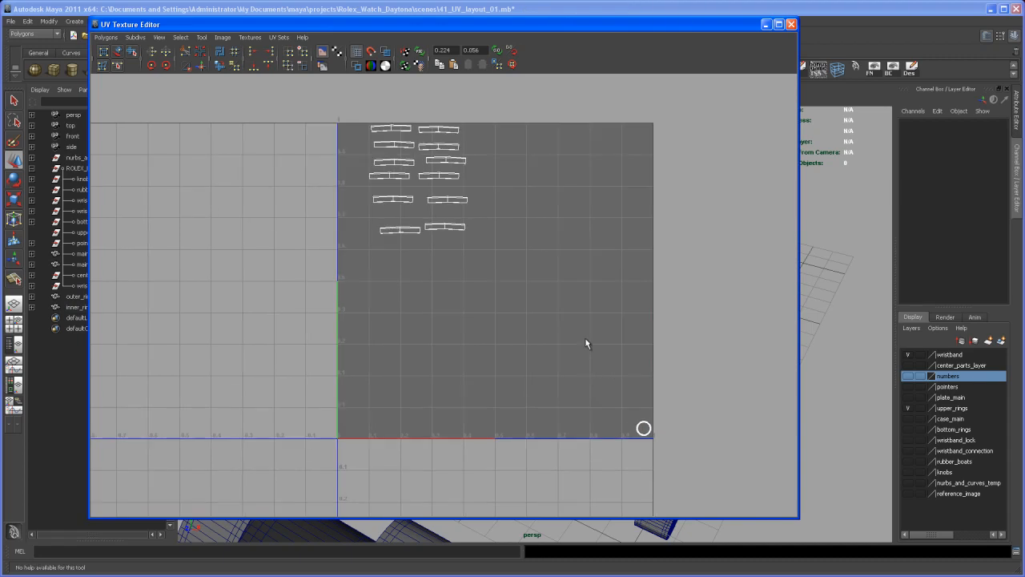
alt+right_drag(425, 225, 439, 232)
alt+middle_drag(440, 232, 476, 295)
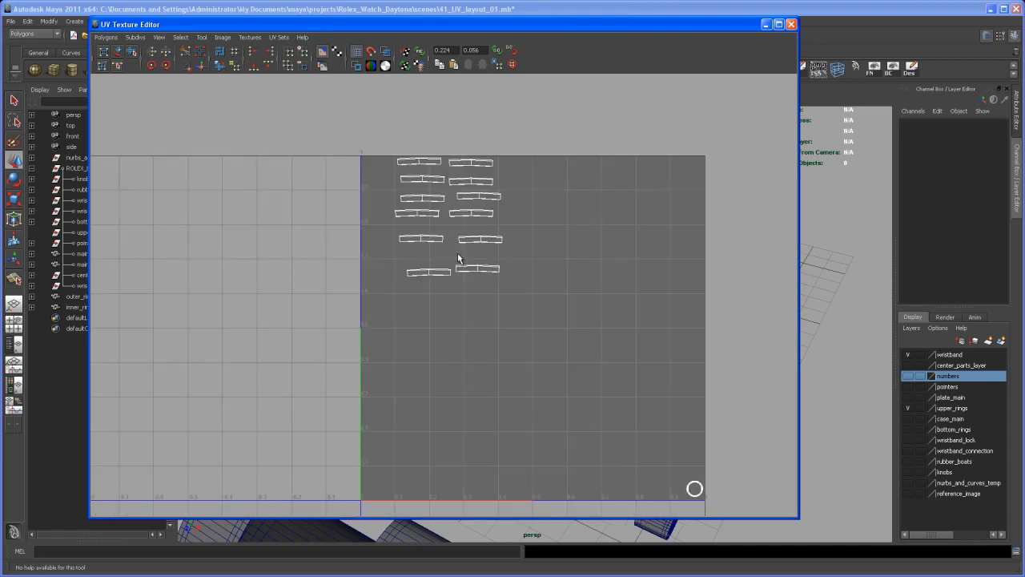
right_click(462, 269)
right_drag(462, 273, 494, 271)
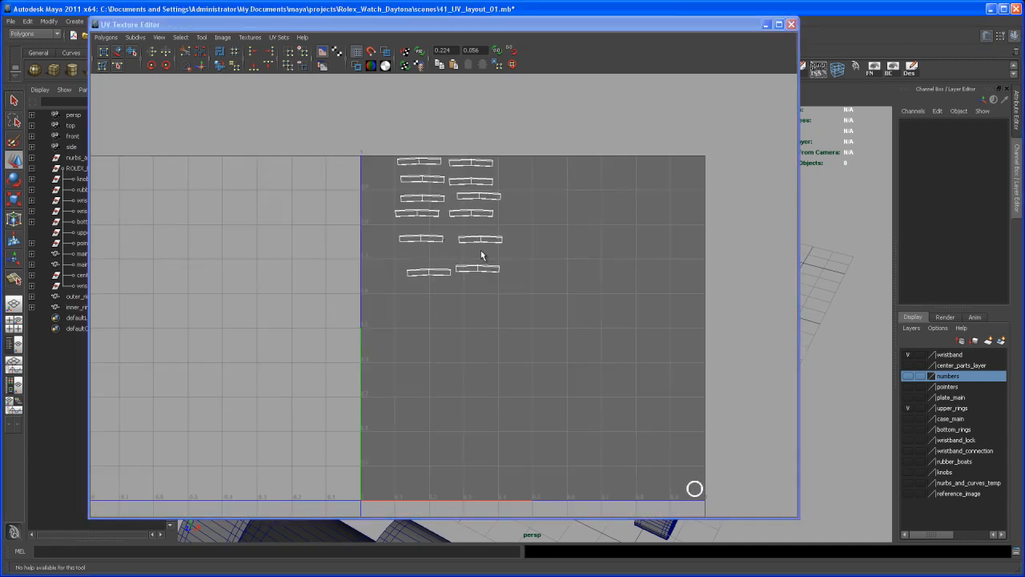
drag(539, 310, 541, 312)
alt+middle_drag(620, 330, 576, 321)
alt+right_drag(523, 301, 490, 294)
alt+middle_drag(490, 293, 516, 326)
alt+right_drag(502, 310, 478, 297)
mouse_move(478, 296)
alt+middle_down()
mouse_move(483, 269)
mouse_move(474, 295)
alt+middle_up()
alt+right_drag(474, 295, 496, 305)
alt+middle_drag(485, 305, 493, 304)
key(r)
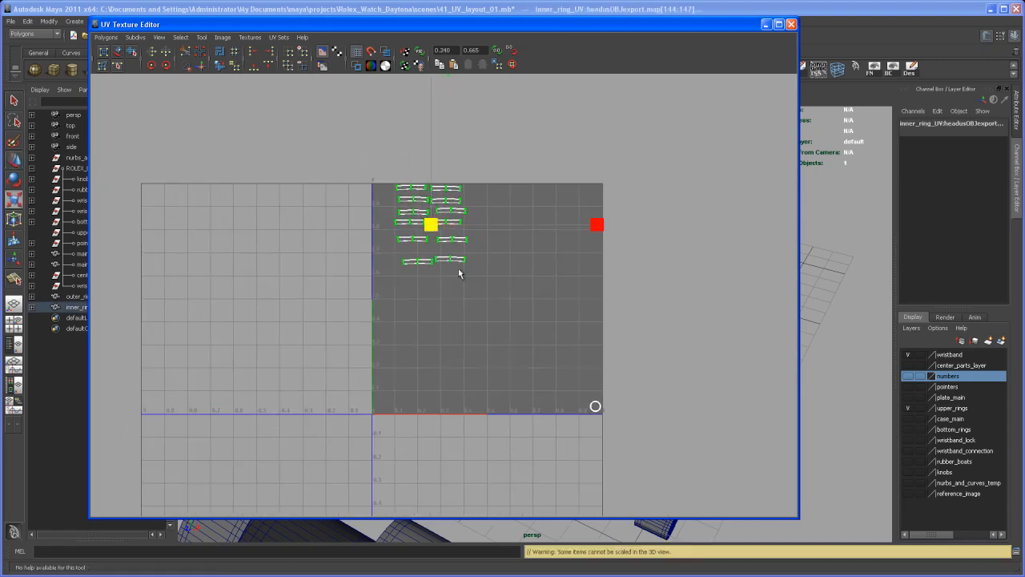
drag(433, 226, 648, 129)
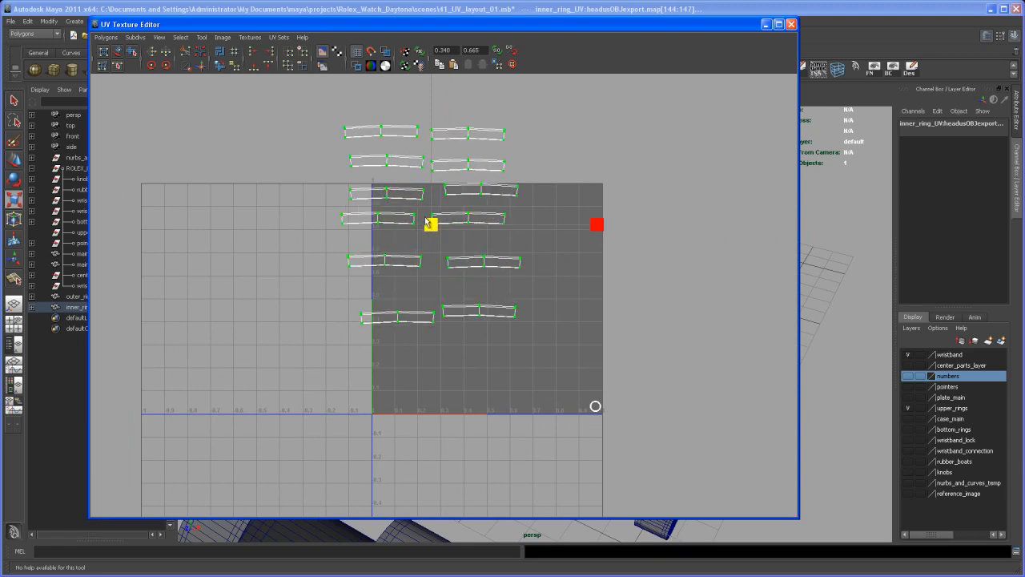
drag(431, 224, 493, 203)
Step: Move the enlarged band segments down so they are spread across the height of the UV square, and deselect them
key(w)
drag(431, 224, 426, 289)
key(r)
key(w)
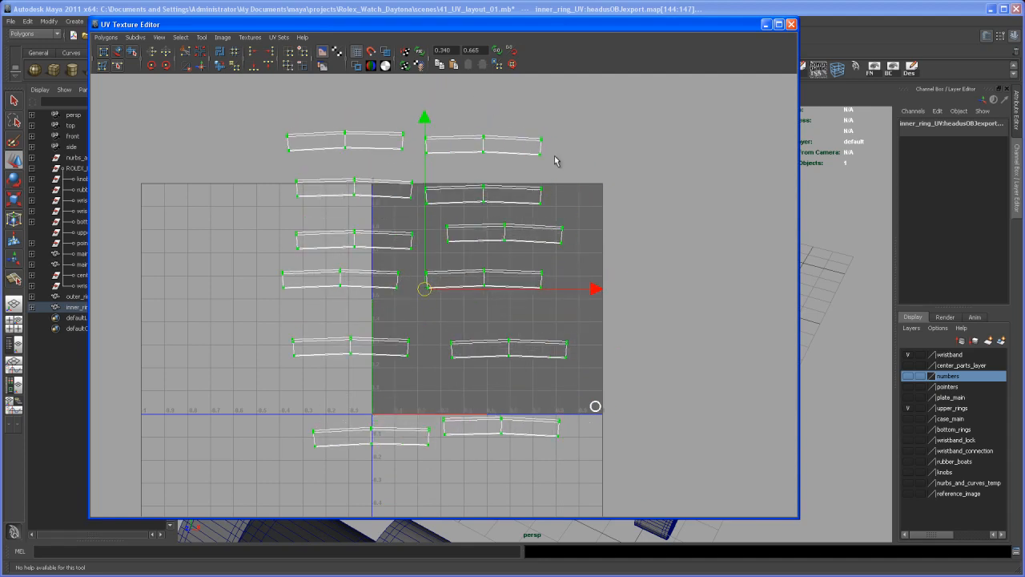
click(630, 170)
Step: Display the UV shells as shaded shapes in the UV Texture Editor
alt+middle_drag(598, 182, 606, 194)
alt+right_drag(606, 194, 572, 169)
alt+middle_drag(571, 169, 565, 170)
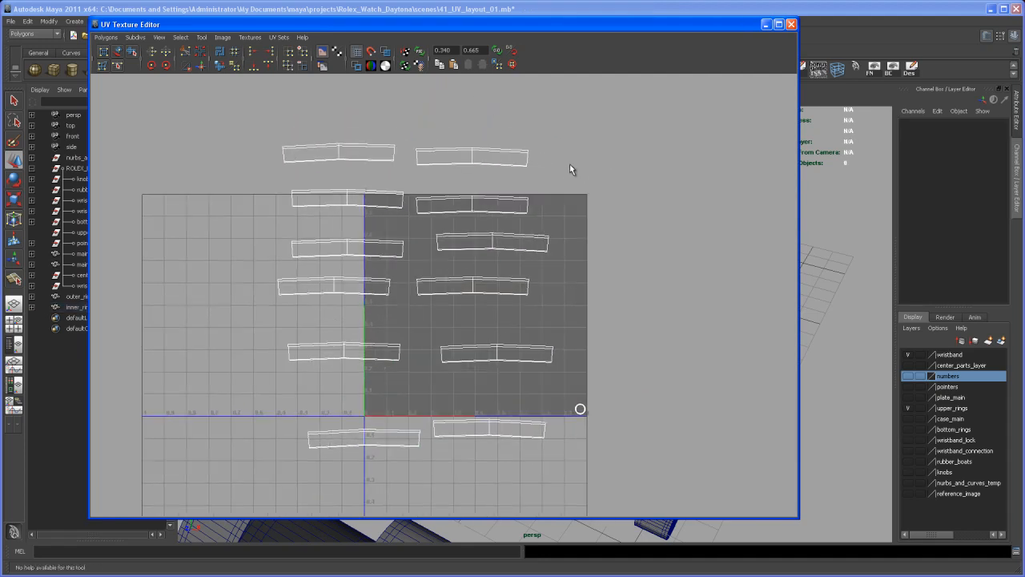
click(386, 52)
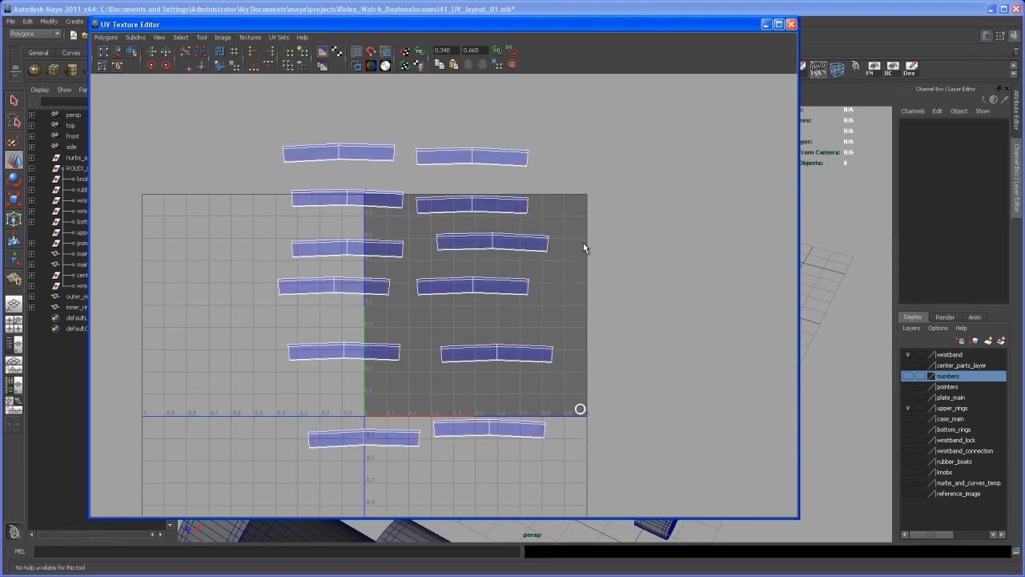
drag(700, 25, 682, 40)
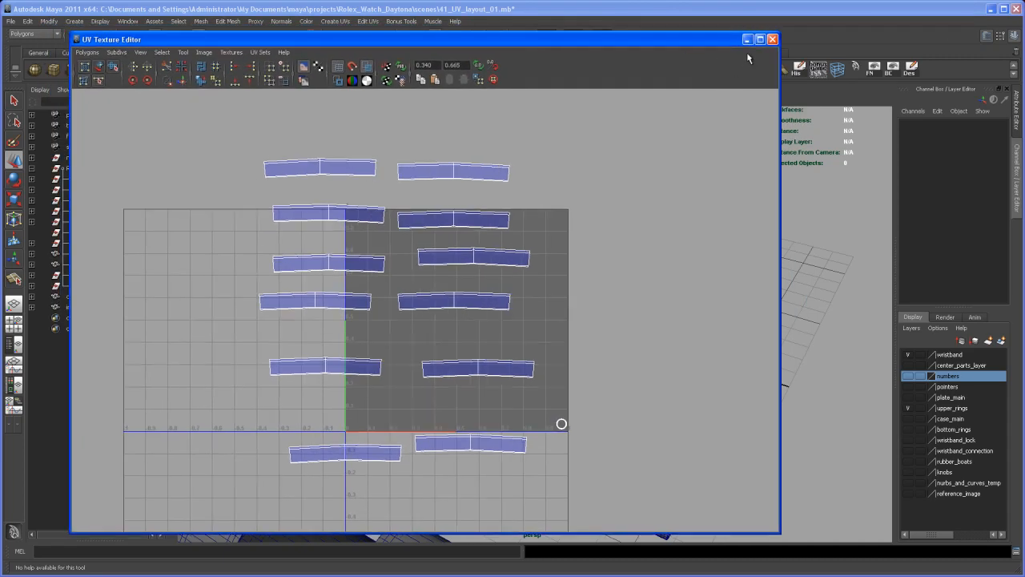
Step: Replace the floating UV Texture Editor with one docked in place of the Outliner, widened to share the workspace with the perspective view
click(771, 38)
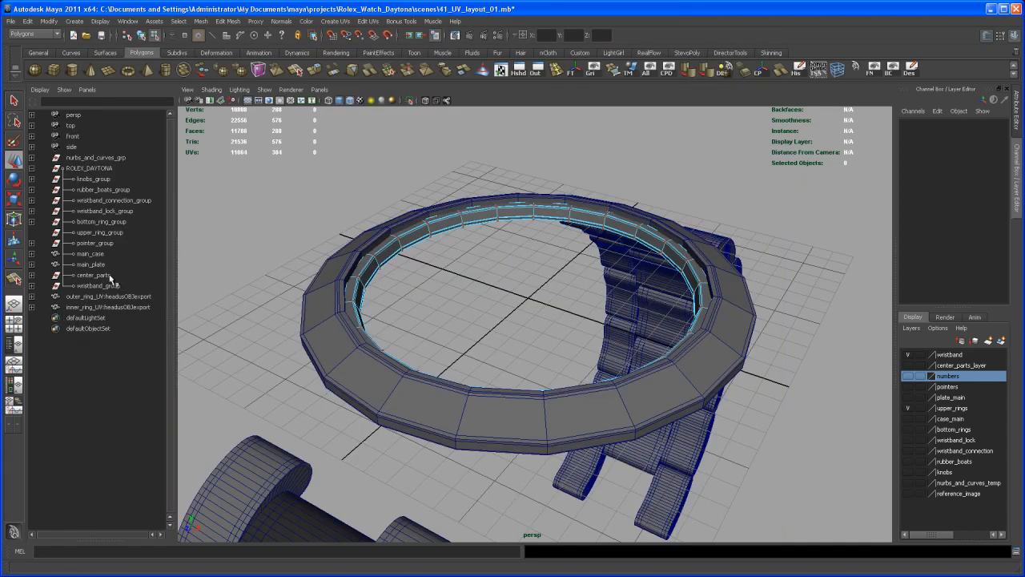
right_click(11, 431)
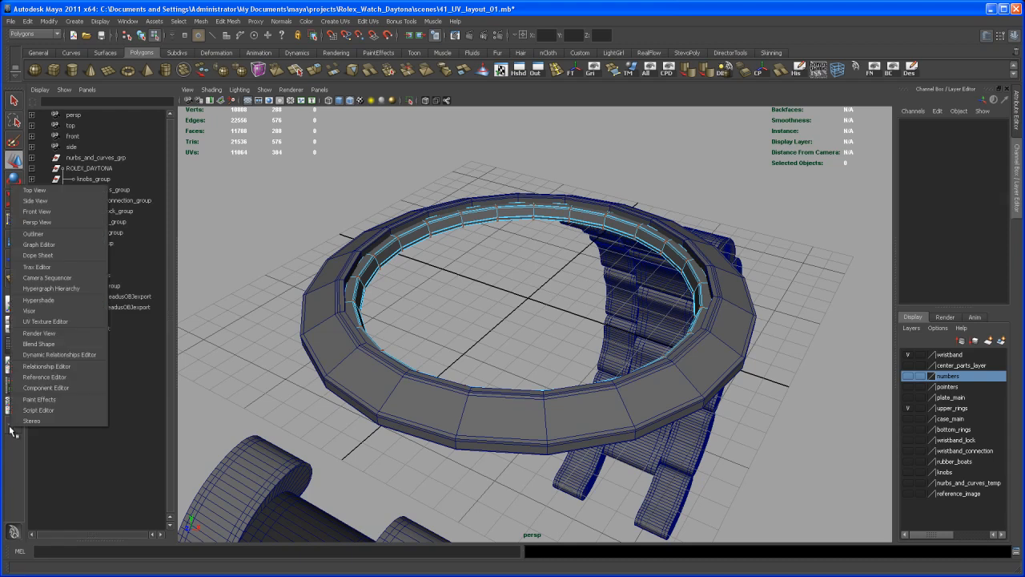
click(45, 321)
drag(182, 296, 625, 309)
alt+middle_drag(540, 311, 547, 380)
scroll(565, 314, up, 1)
scroll(532, 344, down, 1)
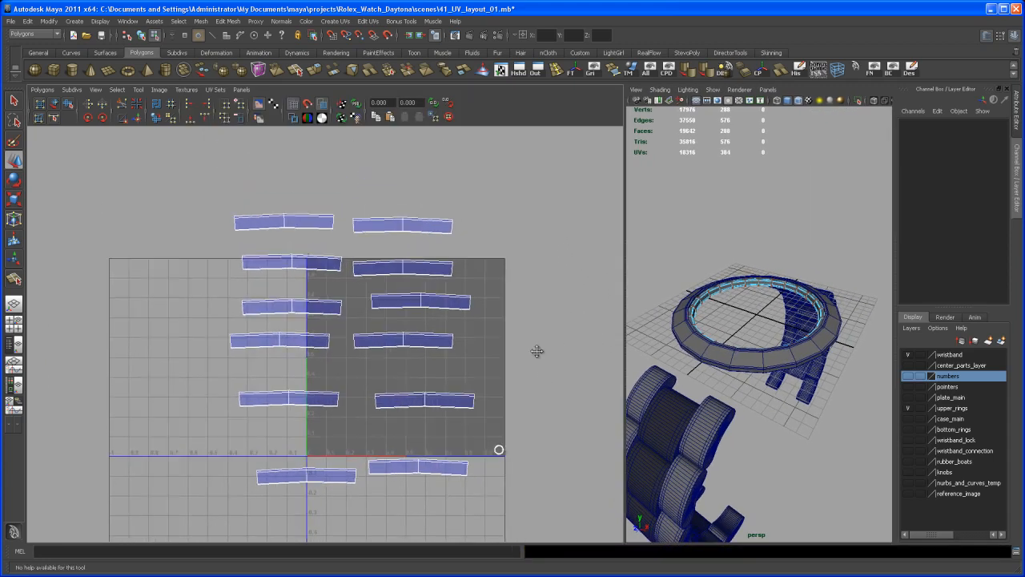
Step: Switch the inner ring to face selection and select the faces around two adjacent band sections at its far side
alt+middle_drag(532, 343, 544, 327)
alt+drag(735, 343, 732, 364)
alt+right_drag(693, 346, 711, 351)
alt+middle_drag(695, 335, 716, 344)
alt+drag(697, 343, 742, 325)
alt+middle_drag(745, 326, 709, 338)
alt+right_drag(709, 338, 735, 341)
alt+drag(709, 339, 758, 345)
right_drag(753, 270, 751, 292)
drag(732, 257, 746, 281)
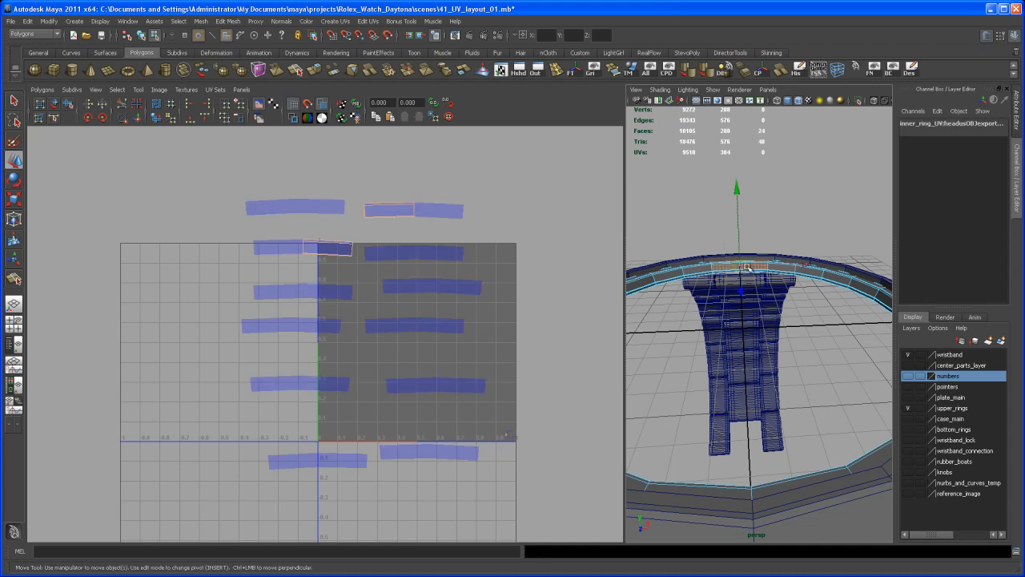